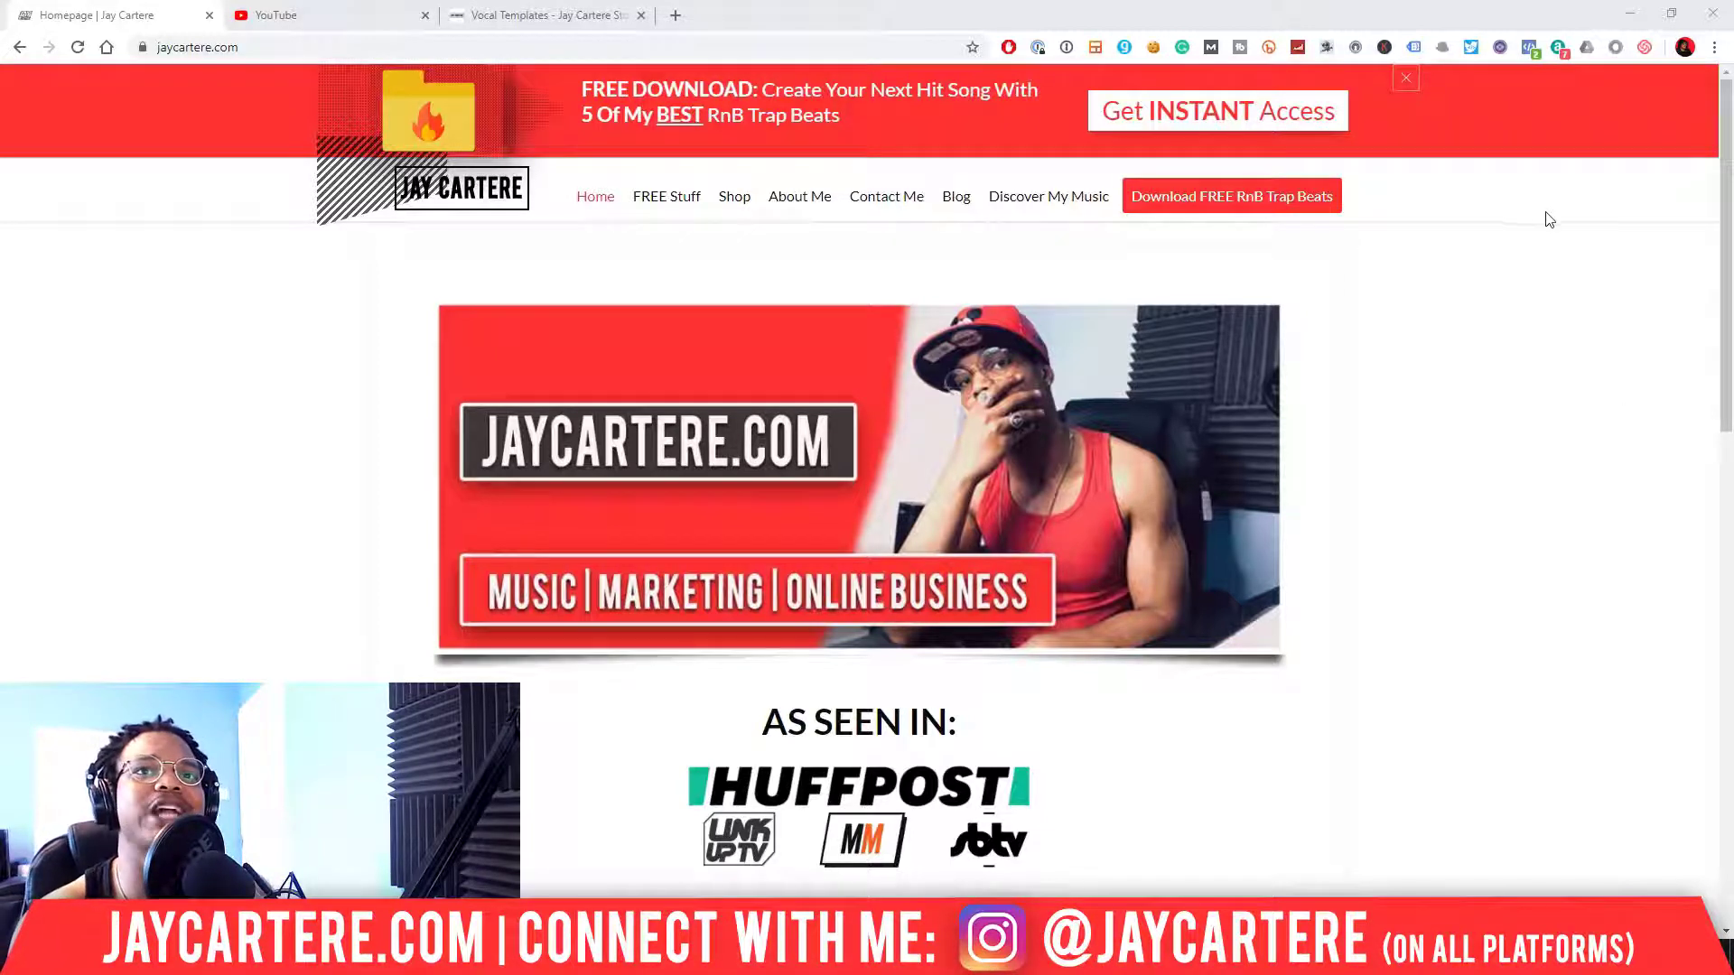
- Minimize Chrome so the 'studio one tutorial' vocal project is visible again
click(1629, 13)
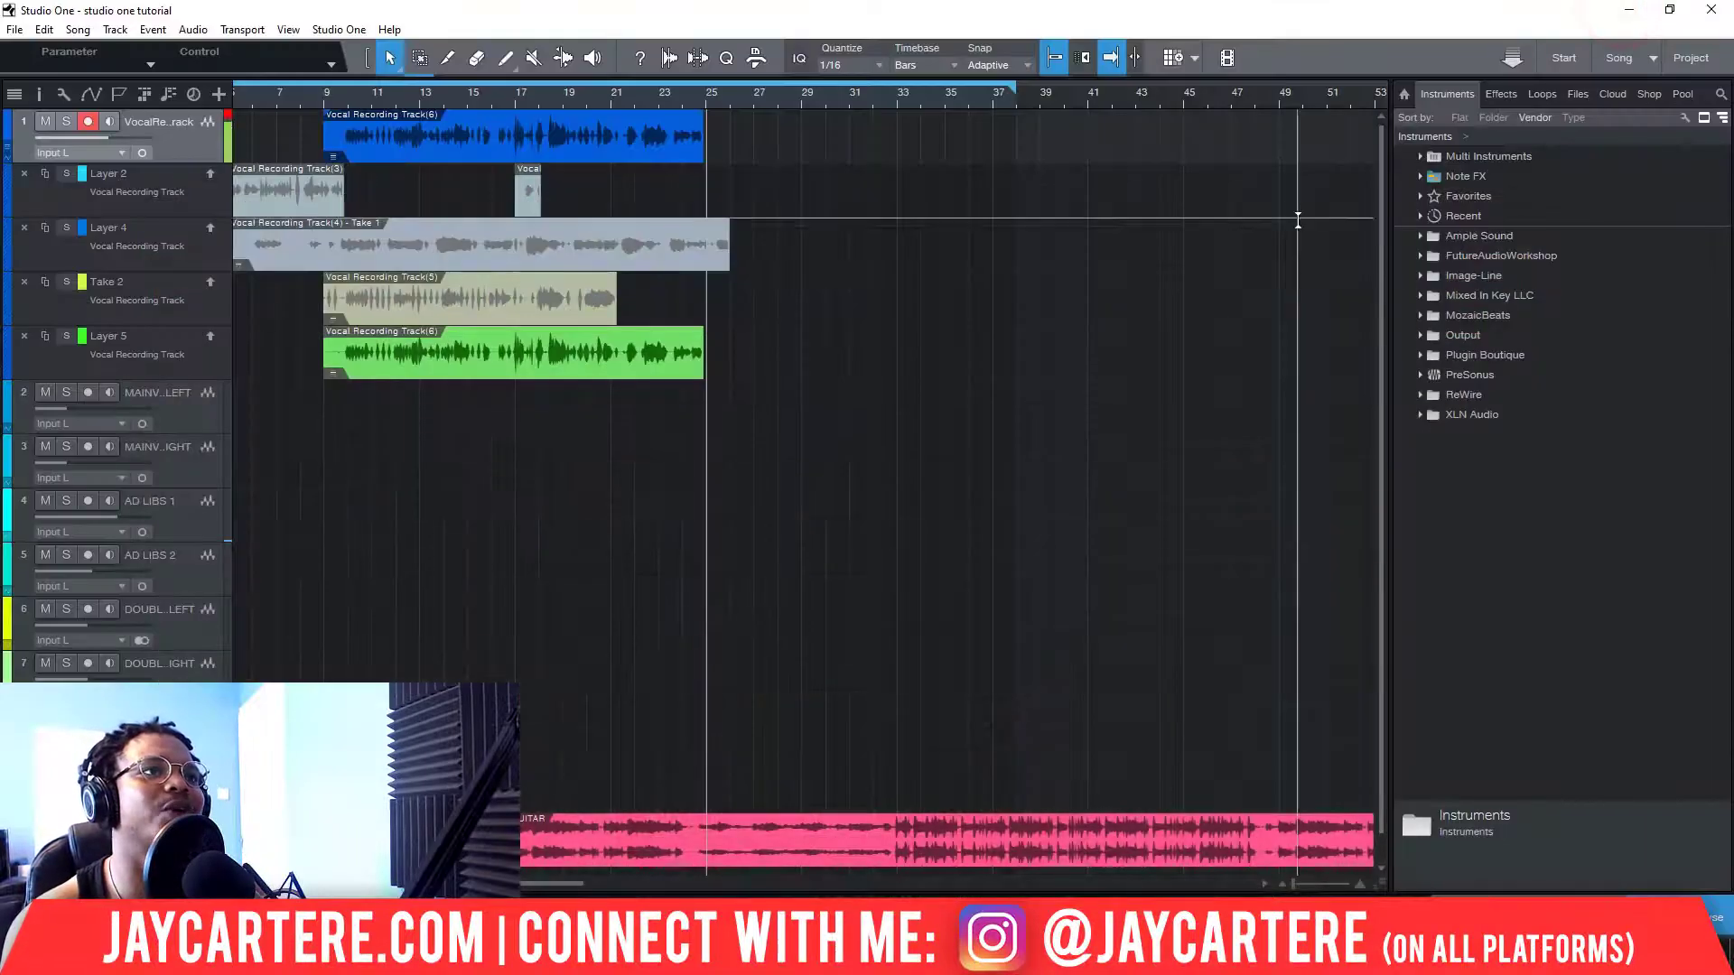
- Start a File > New Song with the Spotify Ready Vocal Mixing Template (145 BPM, 2:38 length)
click(14, 30)
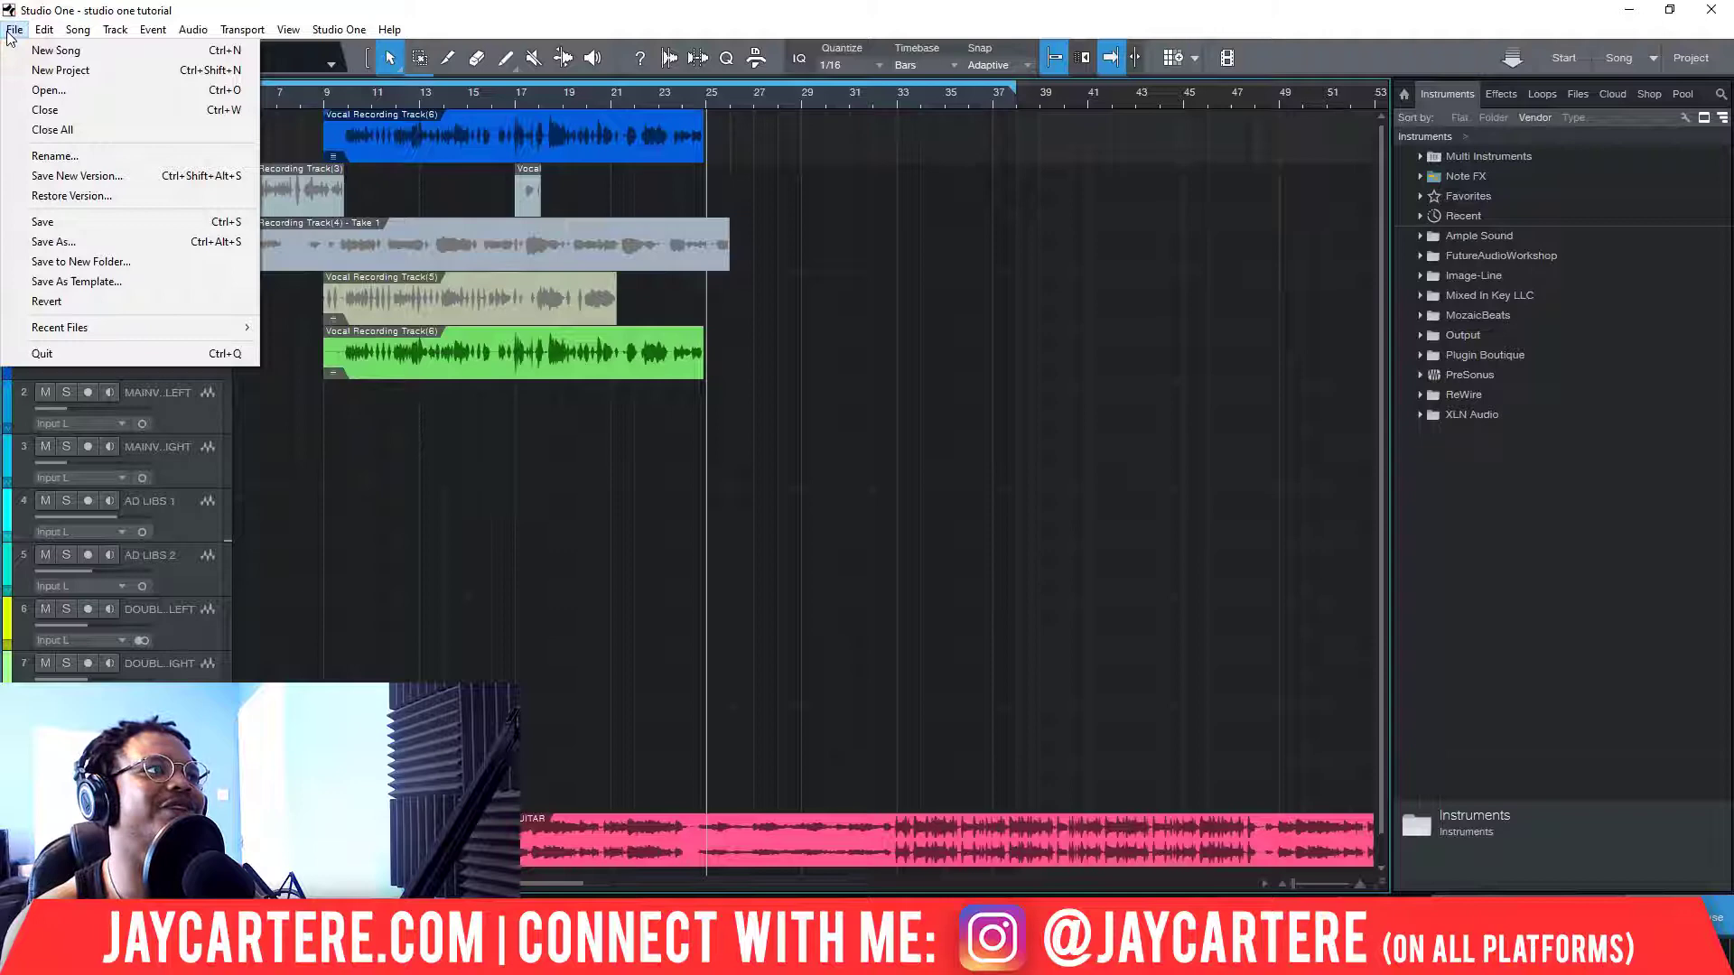
click(58, 51)
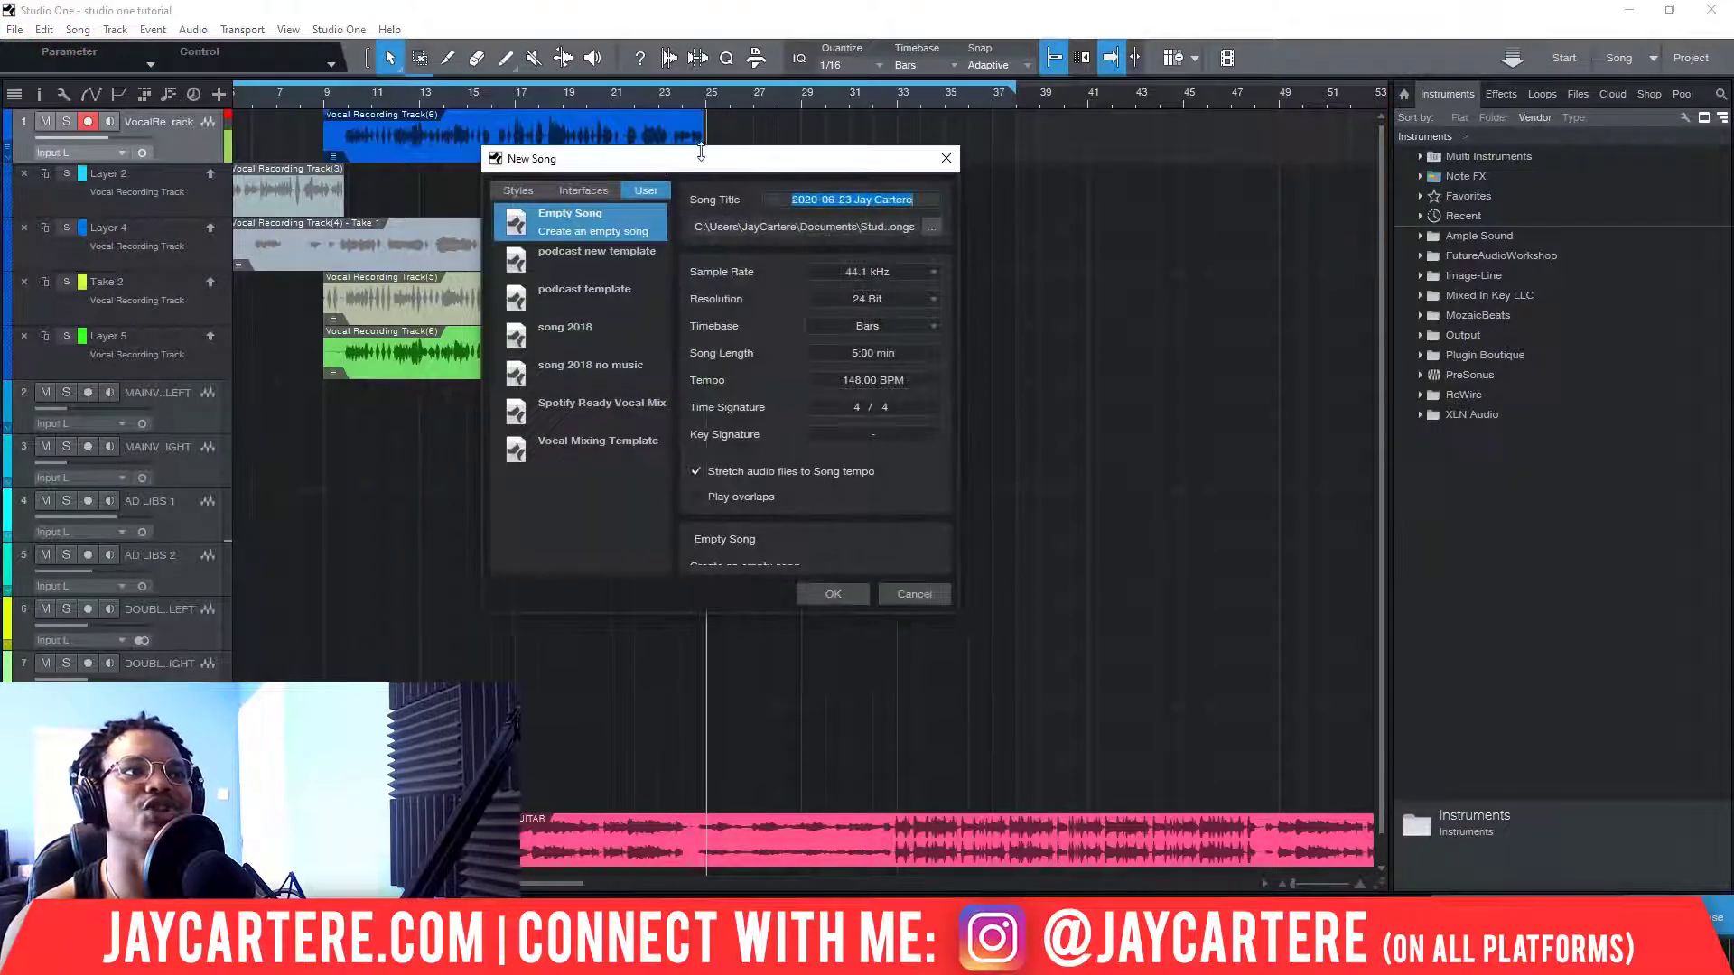
drag(699, 152, 777, 176)
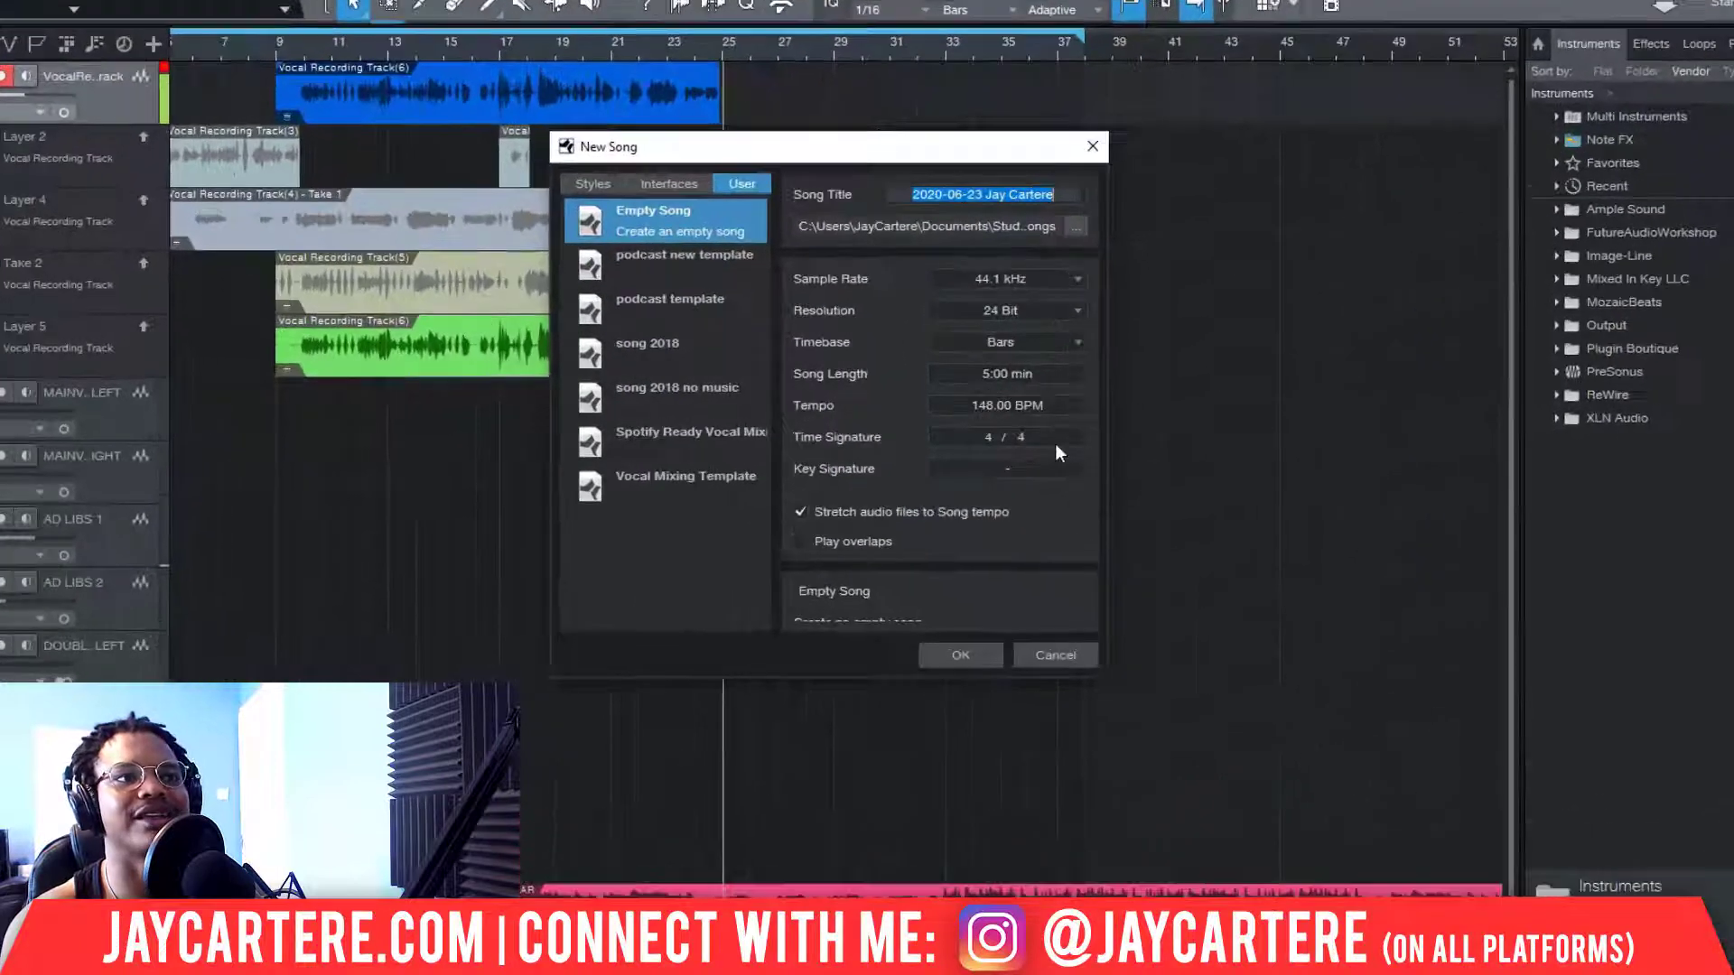
click(668, 487)
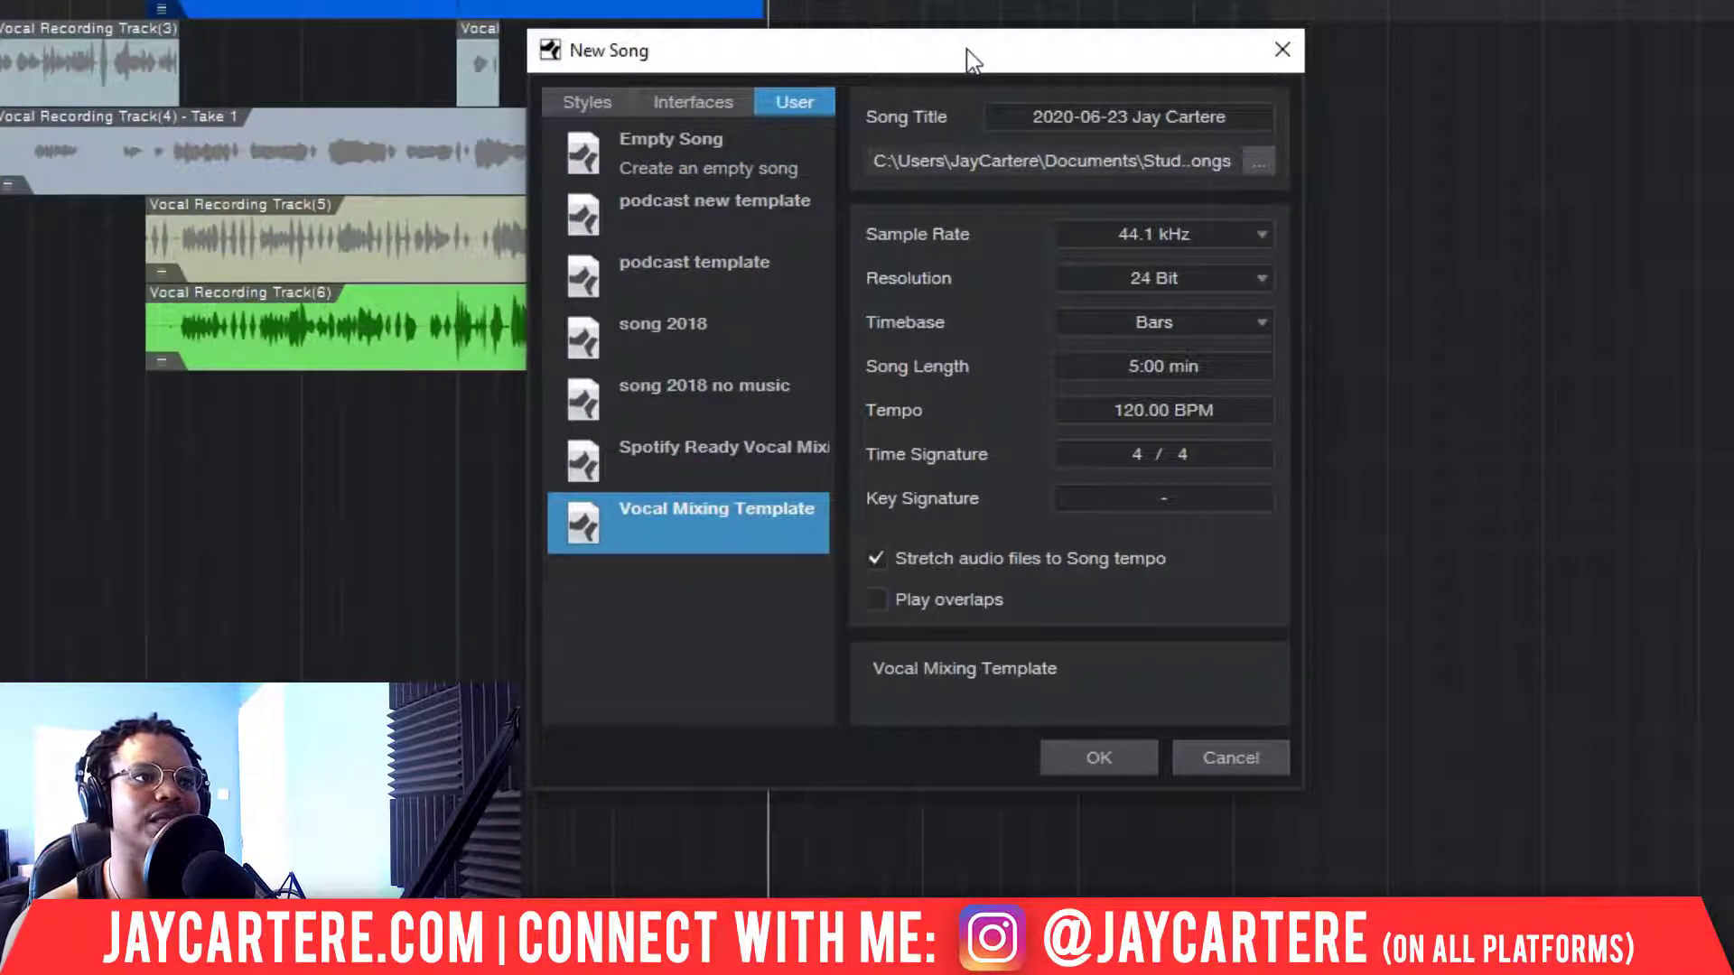
click(732, 459)
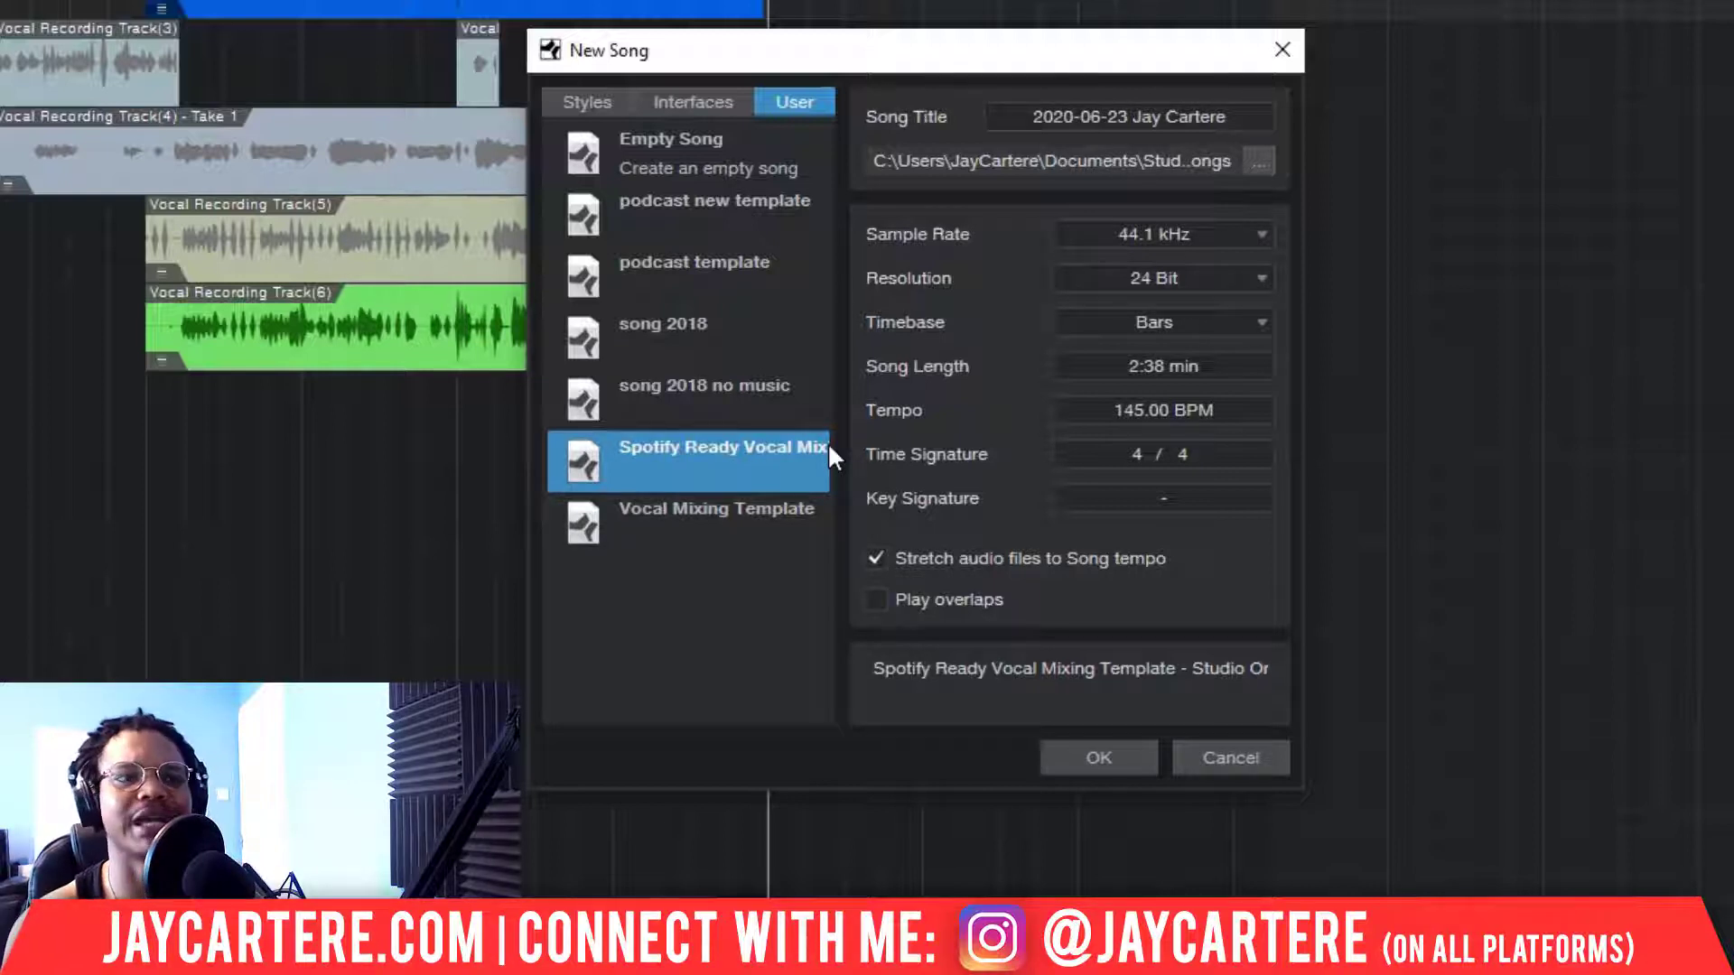
drag(968, 52, 948, 47)
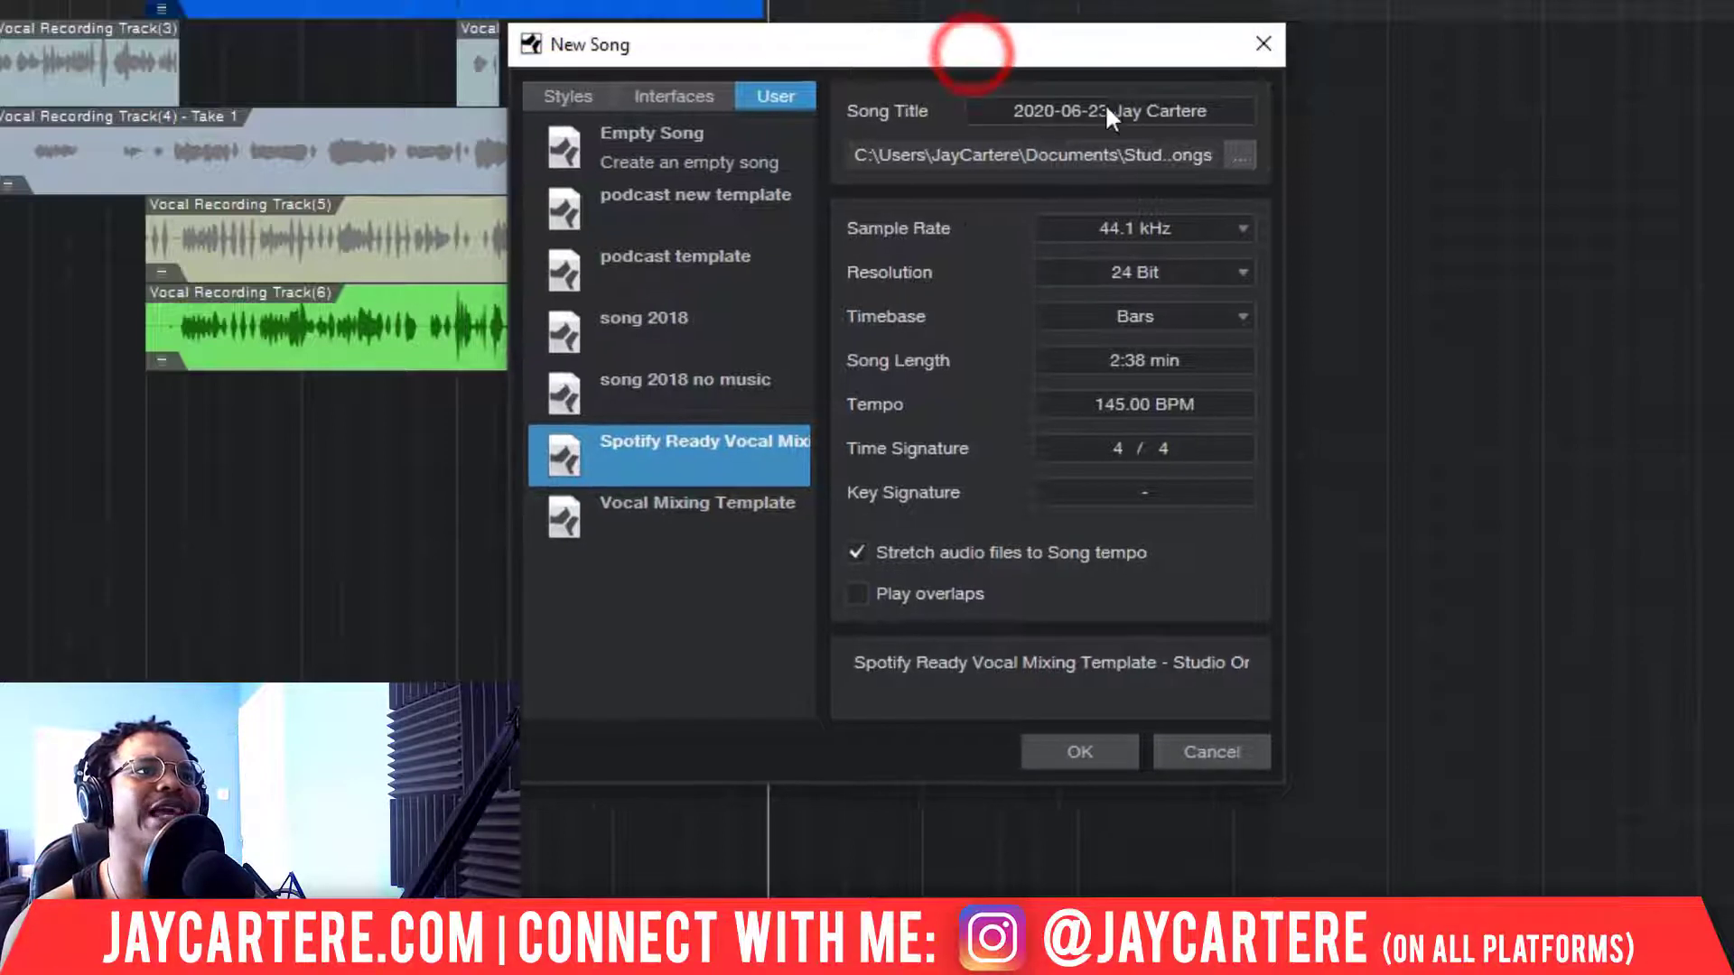
click(1099, 109)
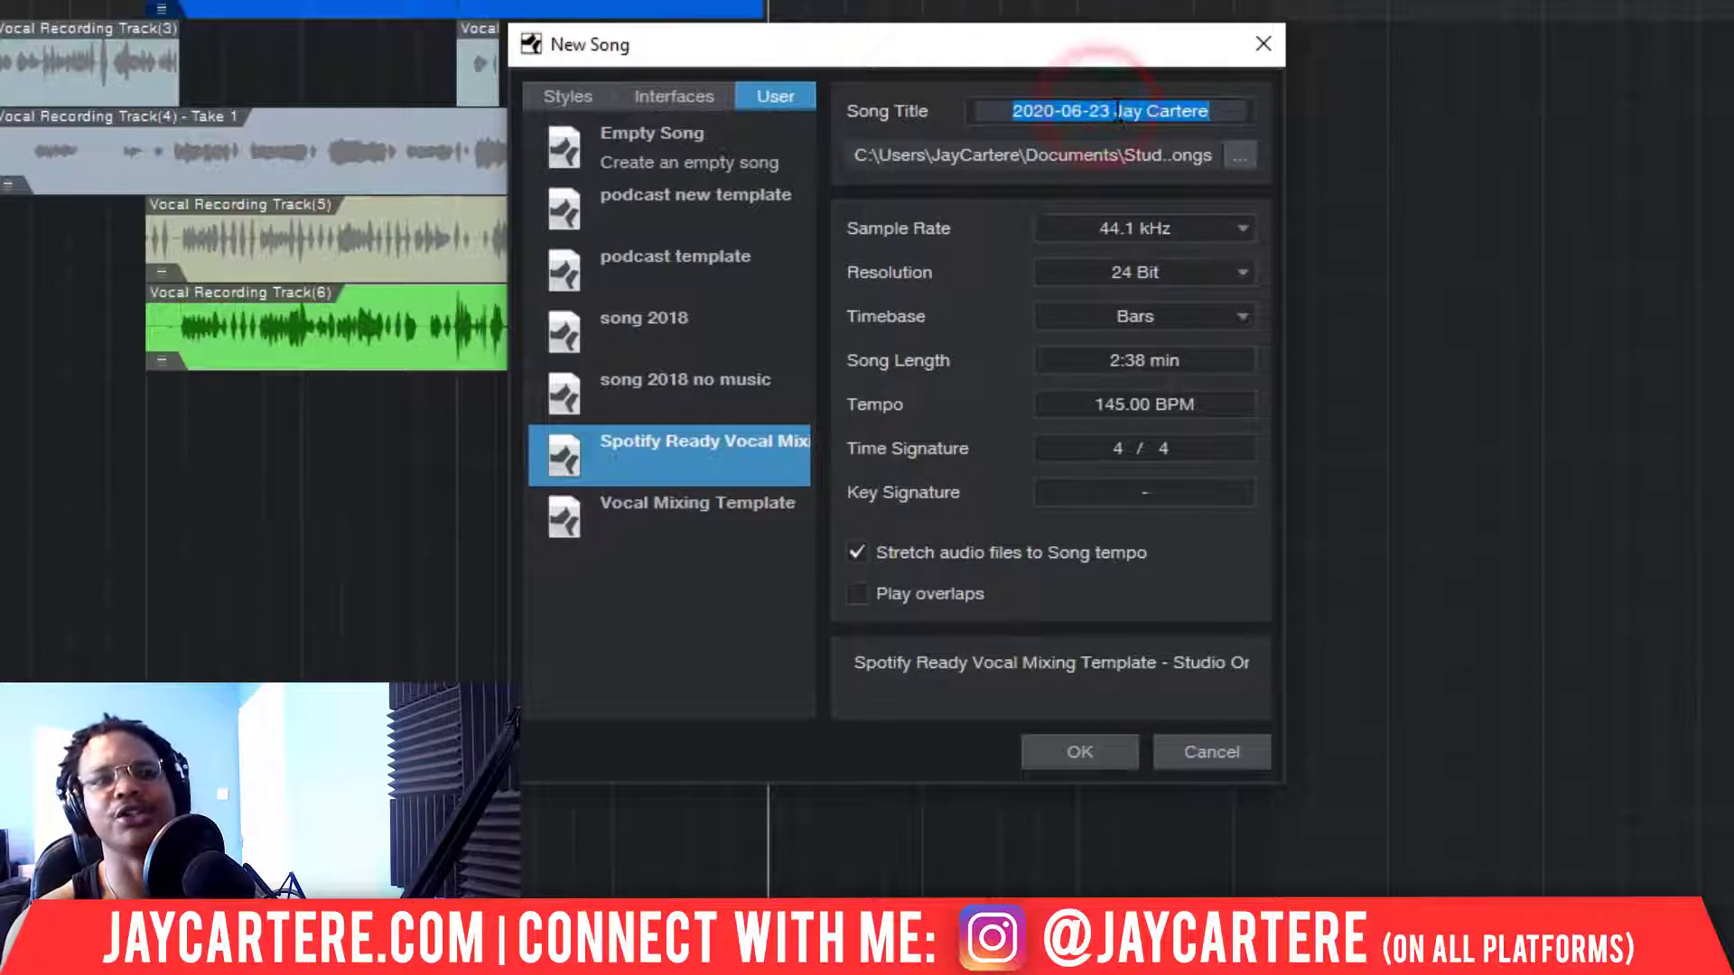
click(1104, 109)
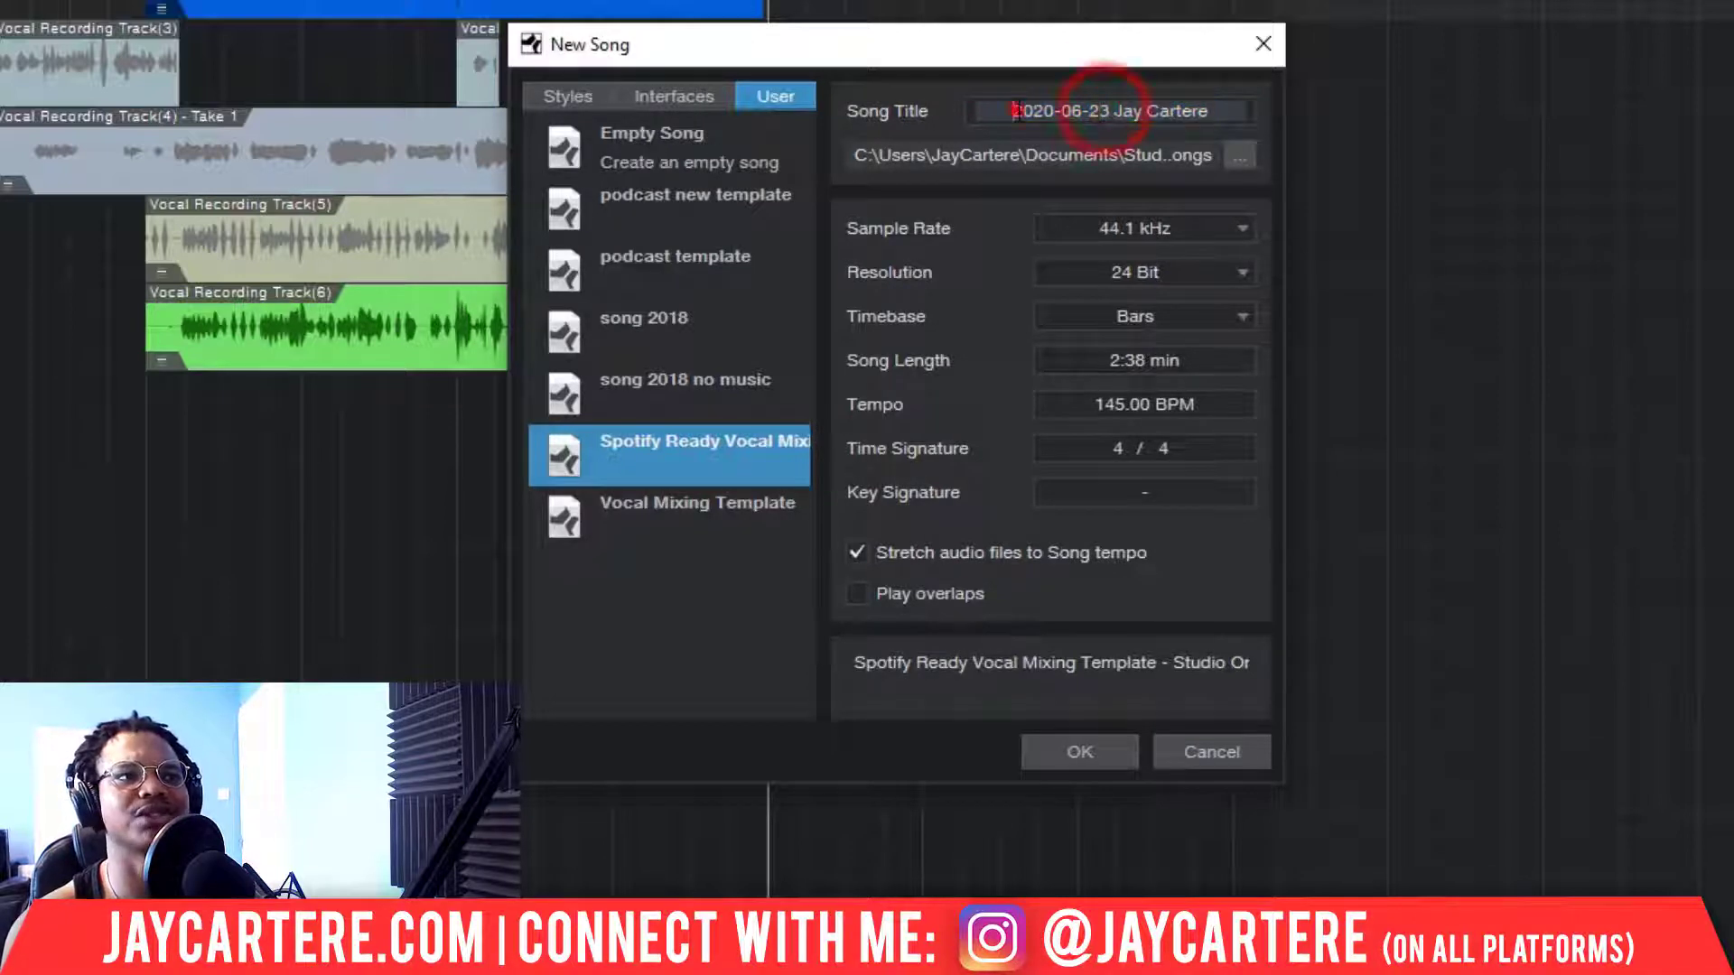
click(1016, 109)
click(1207, 110)
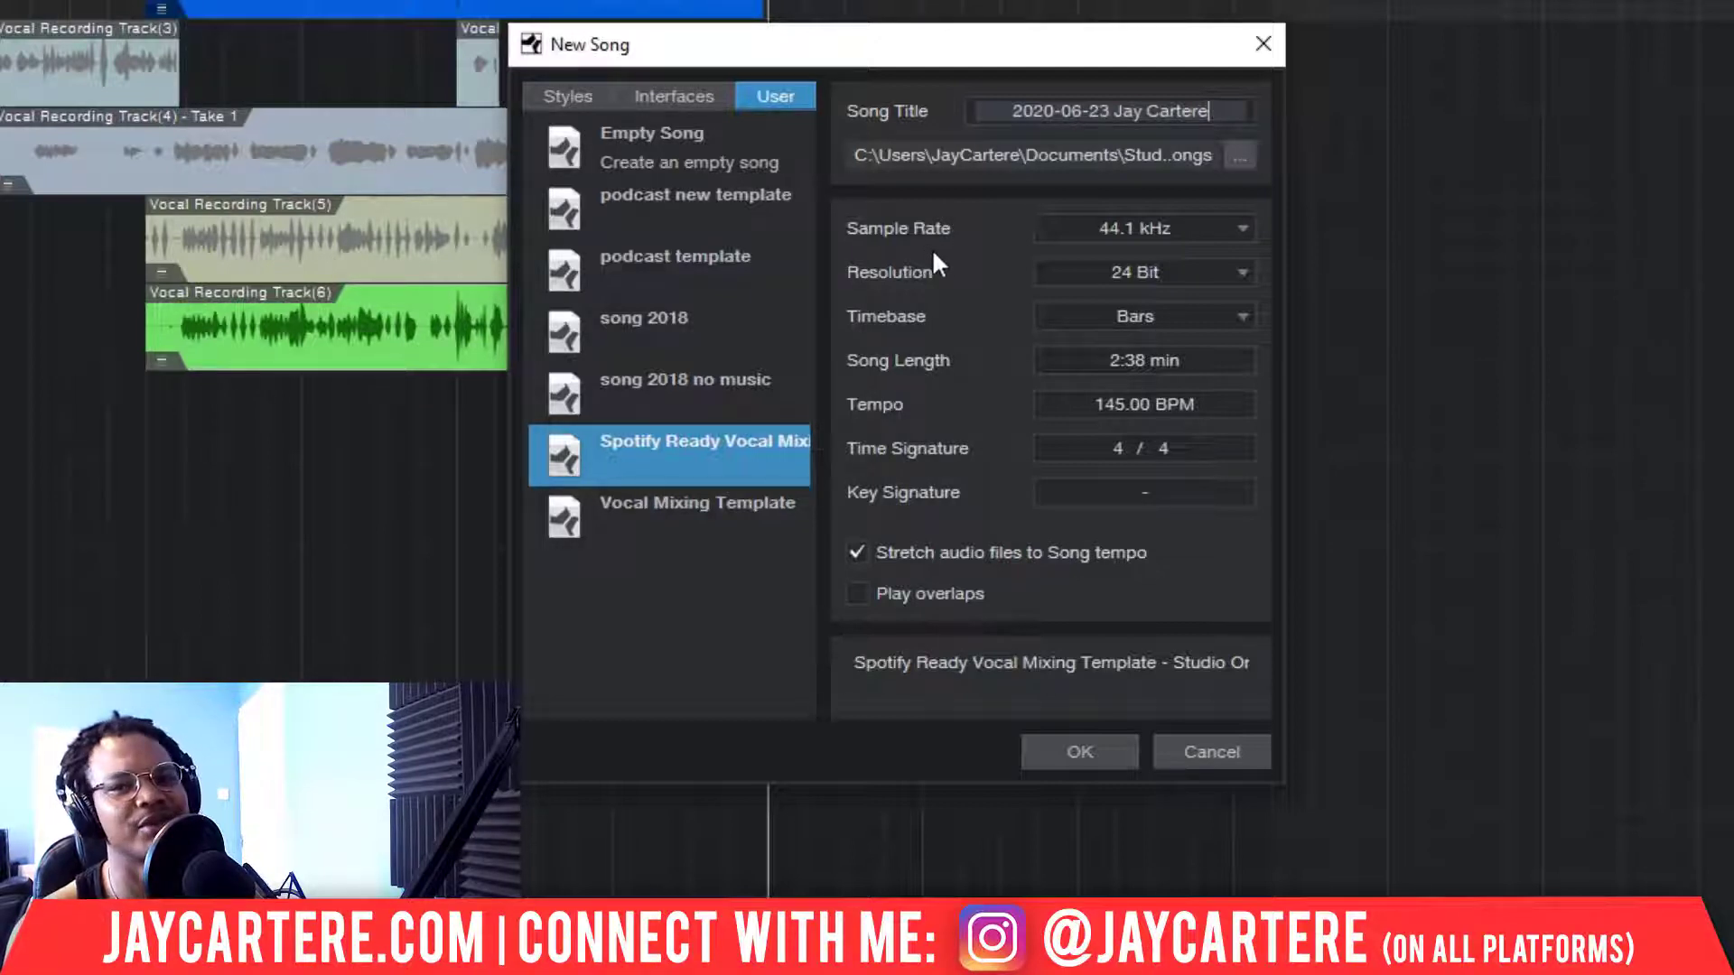
click(1244, 226)
click(990, 218)
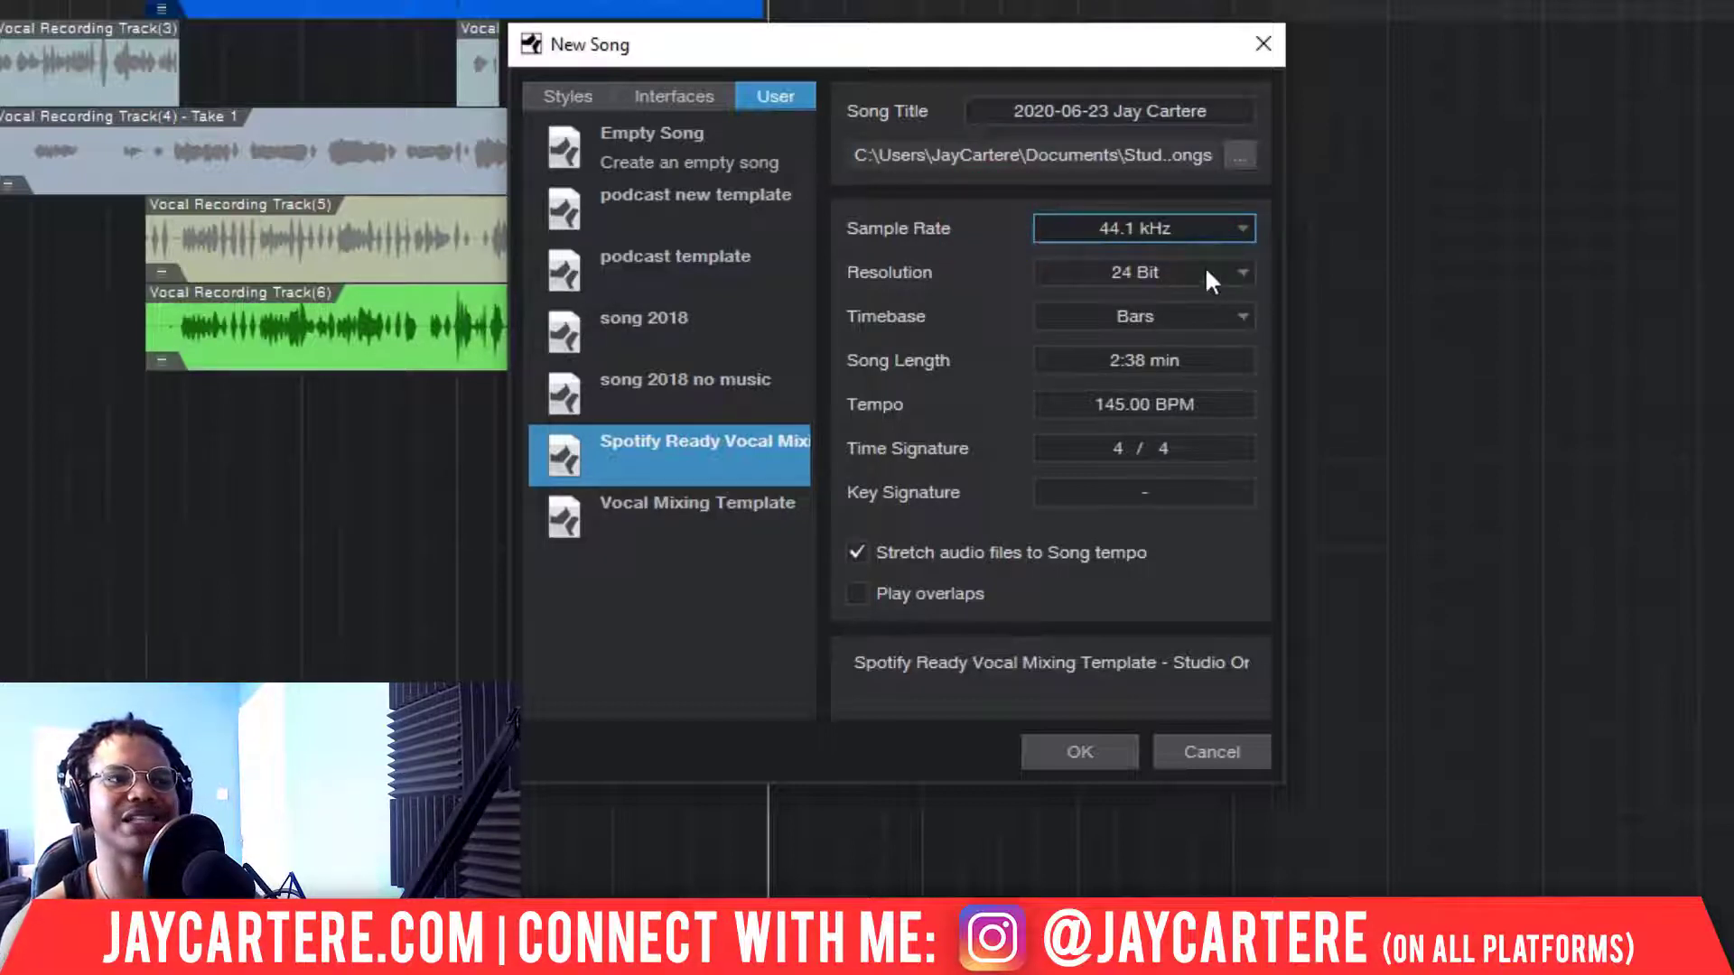
click(1244, 232)
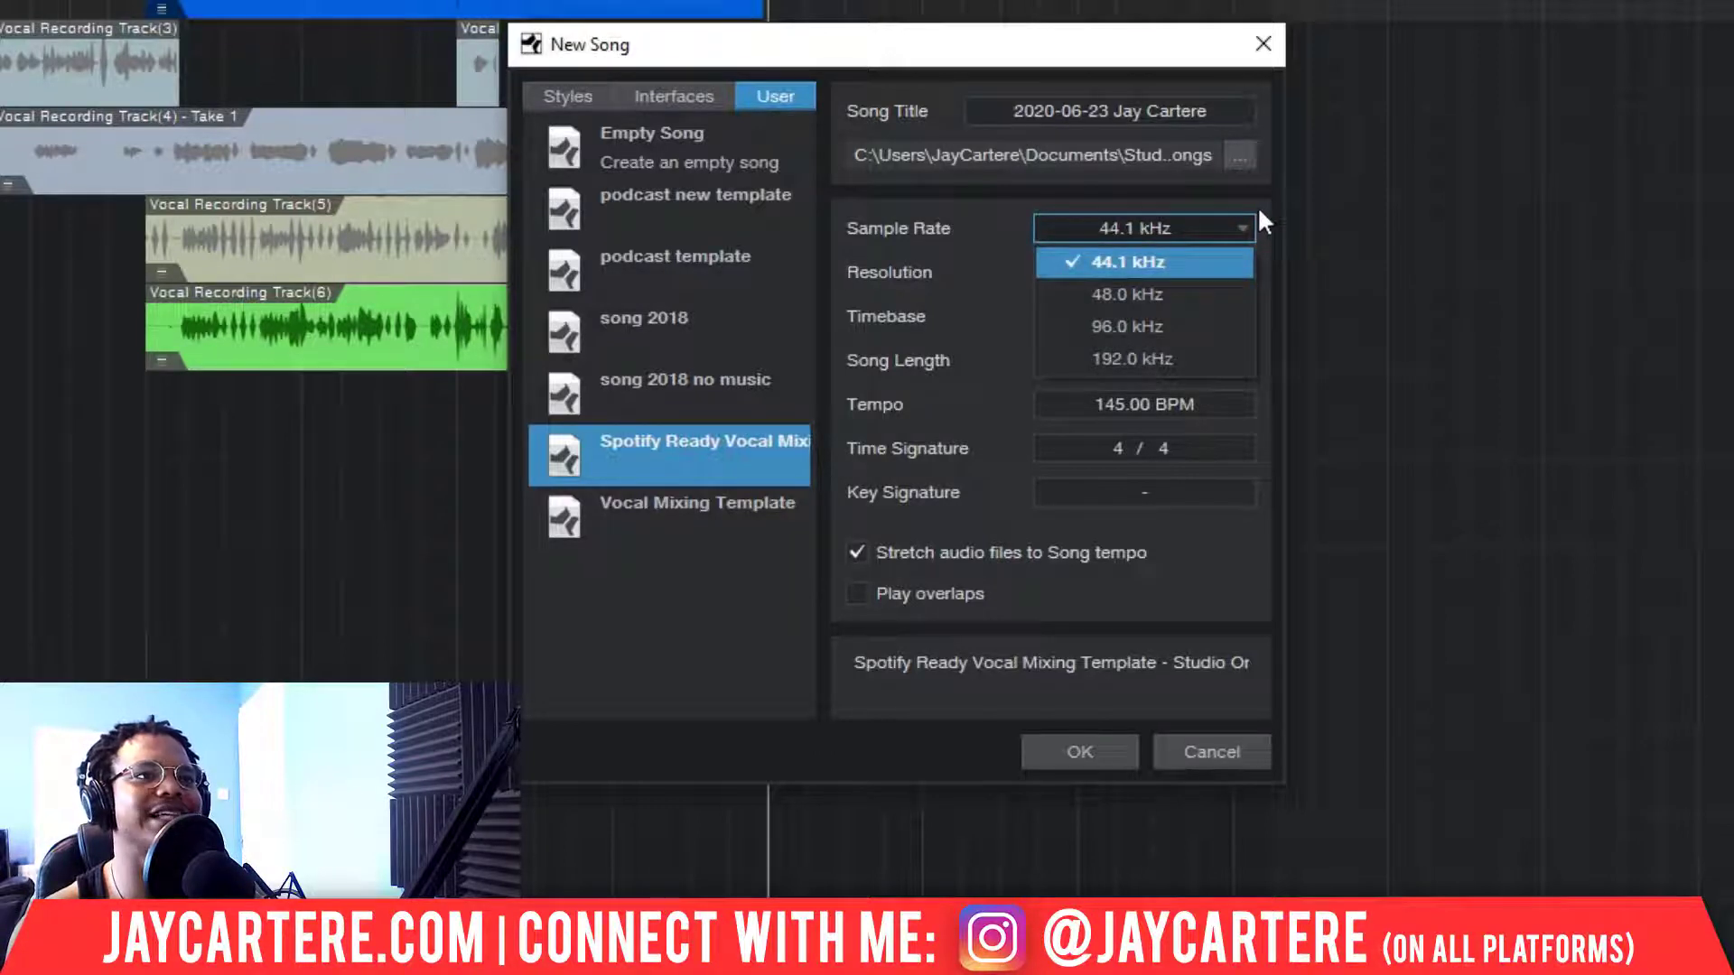
click(1257, 209)
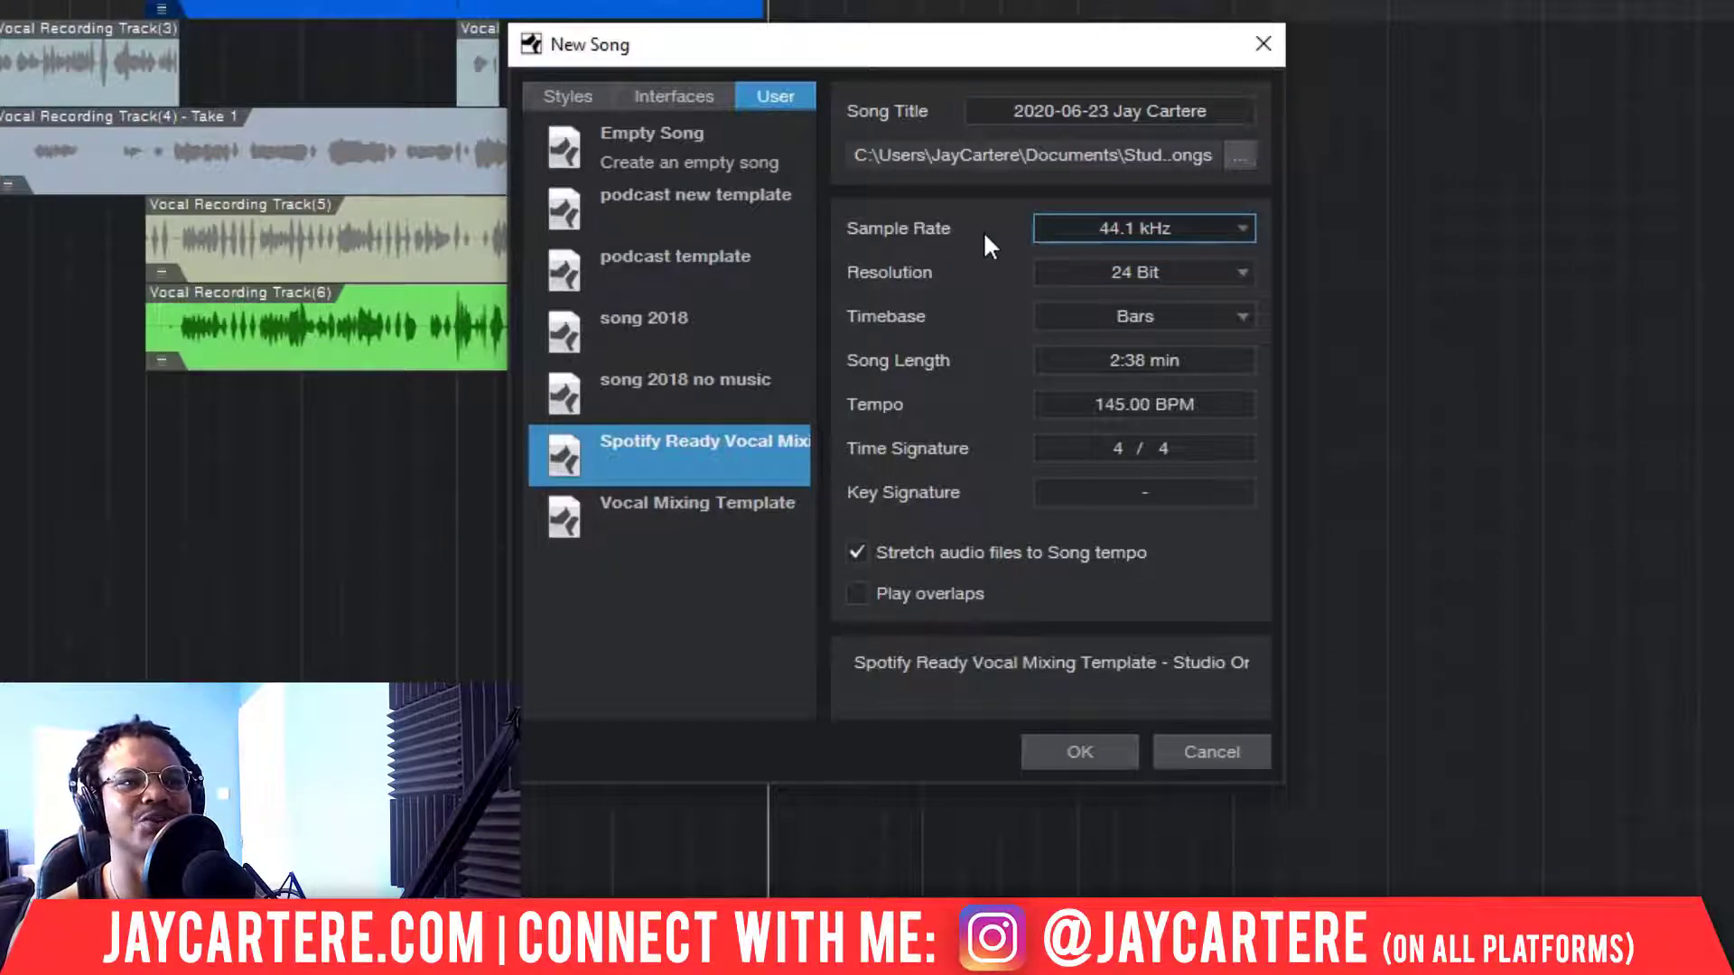
click(1231, 232)
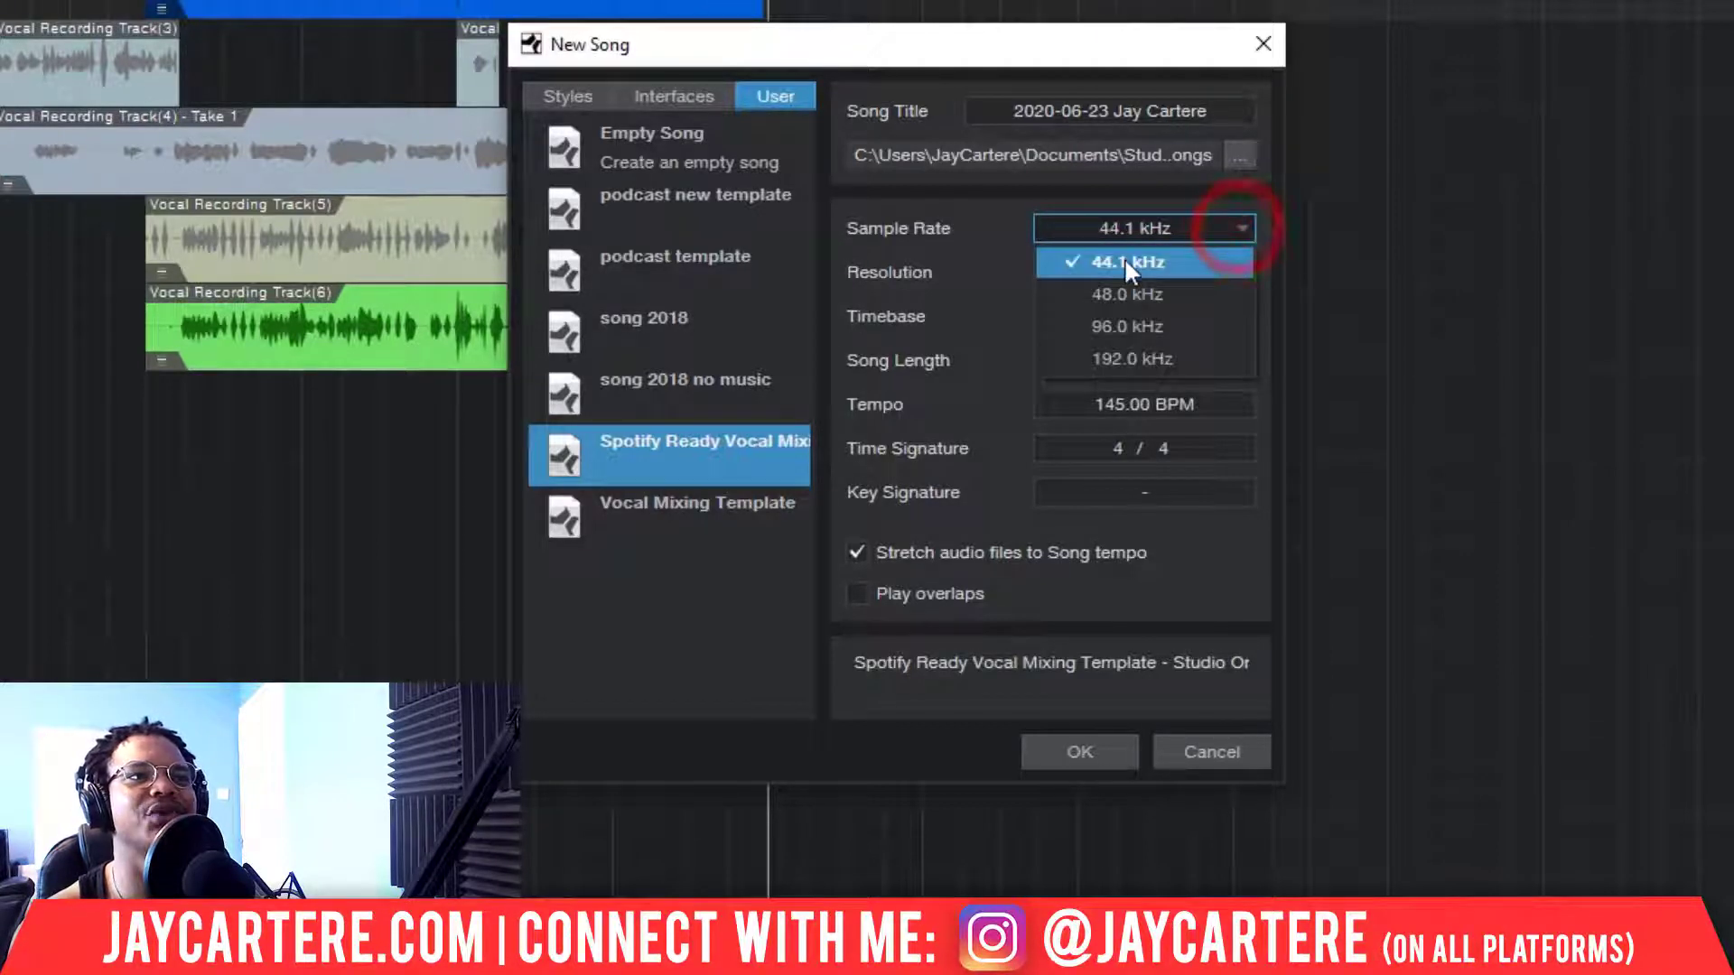
click(987, 237)
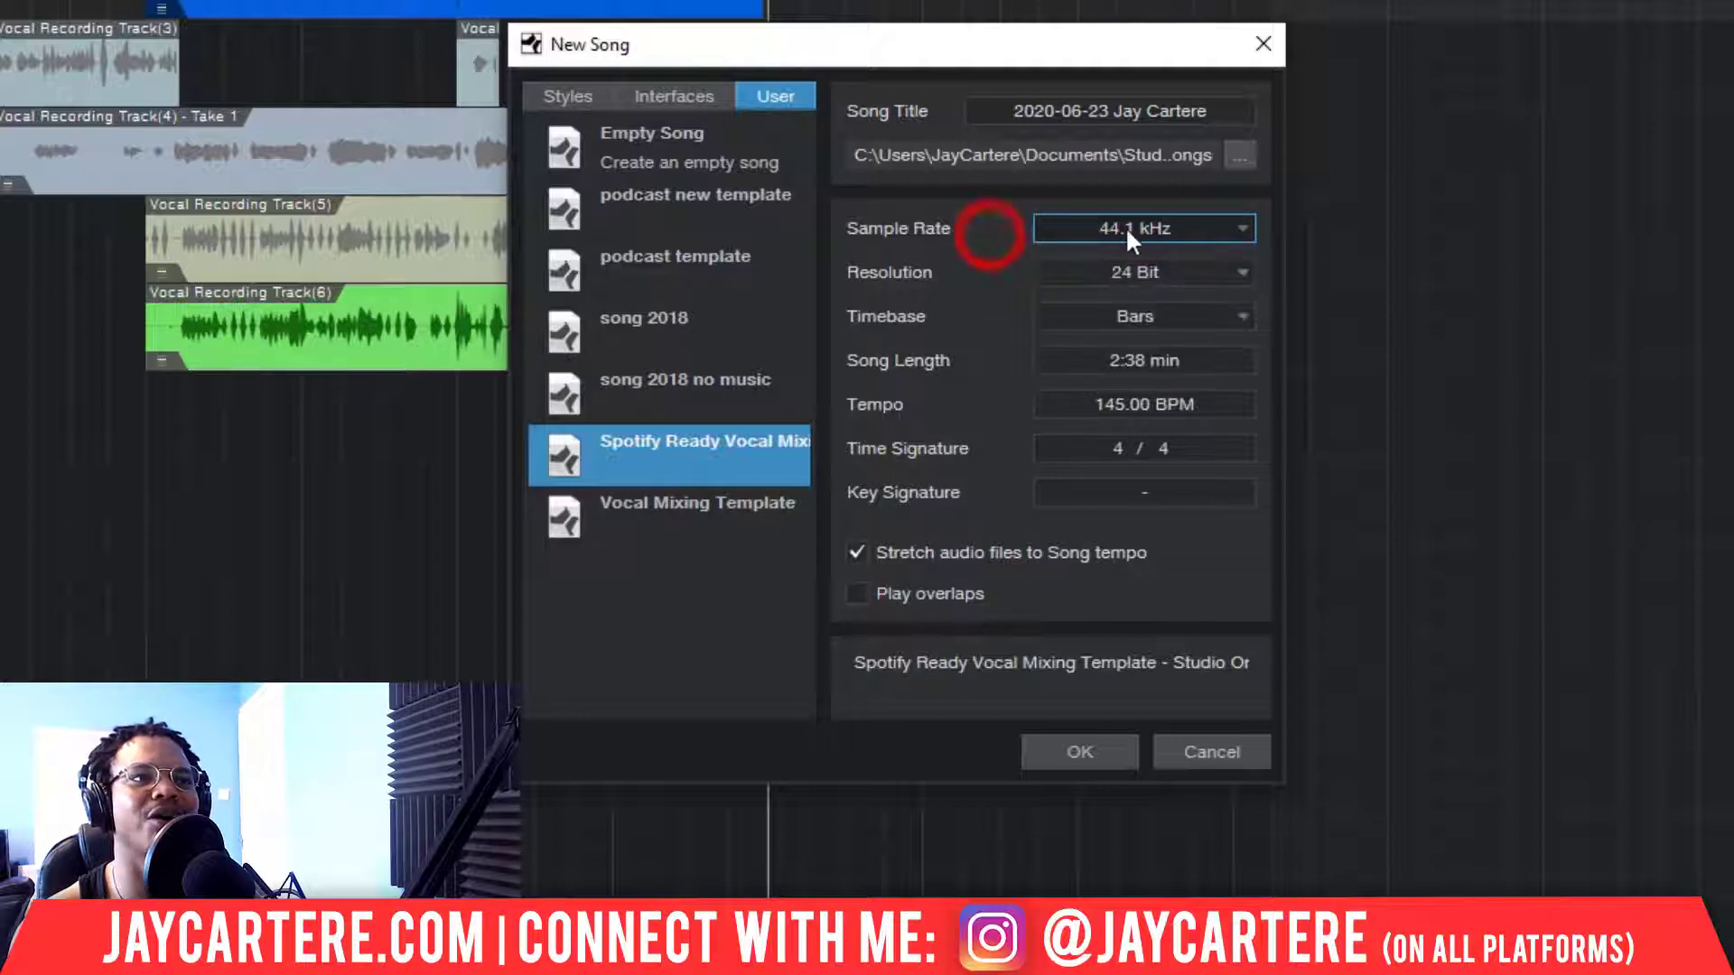
click(1158, 230)
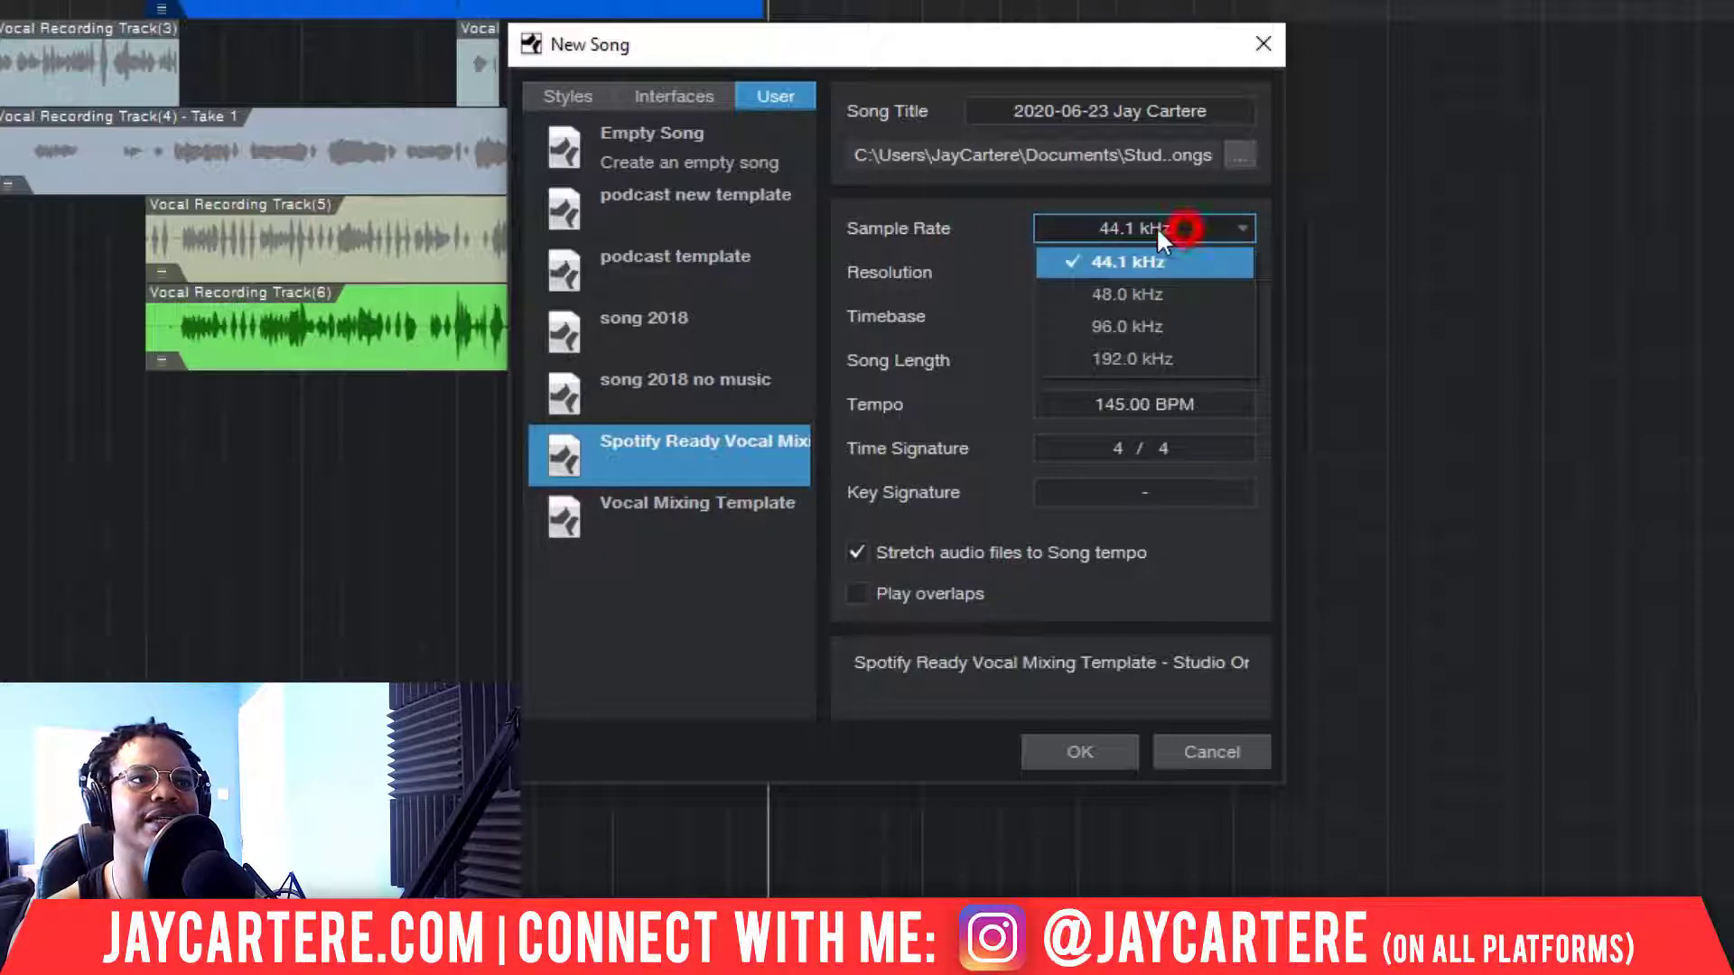
click(990, 280)
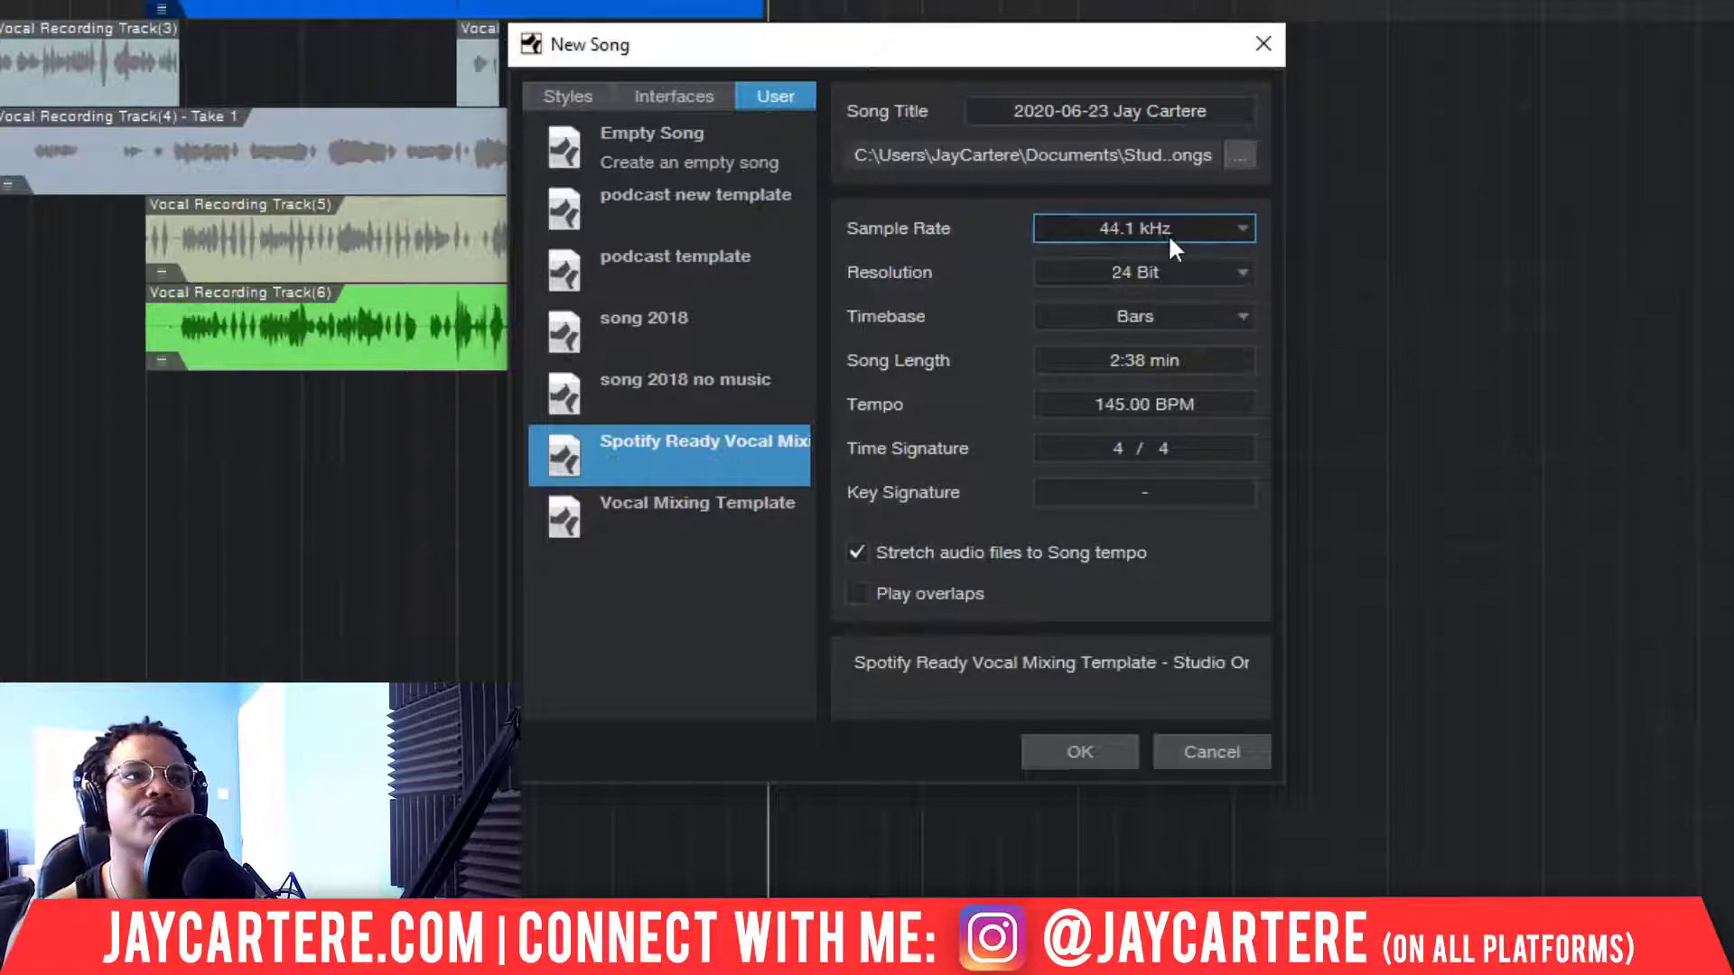
click(1086, 276)
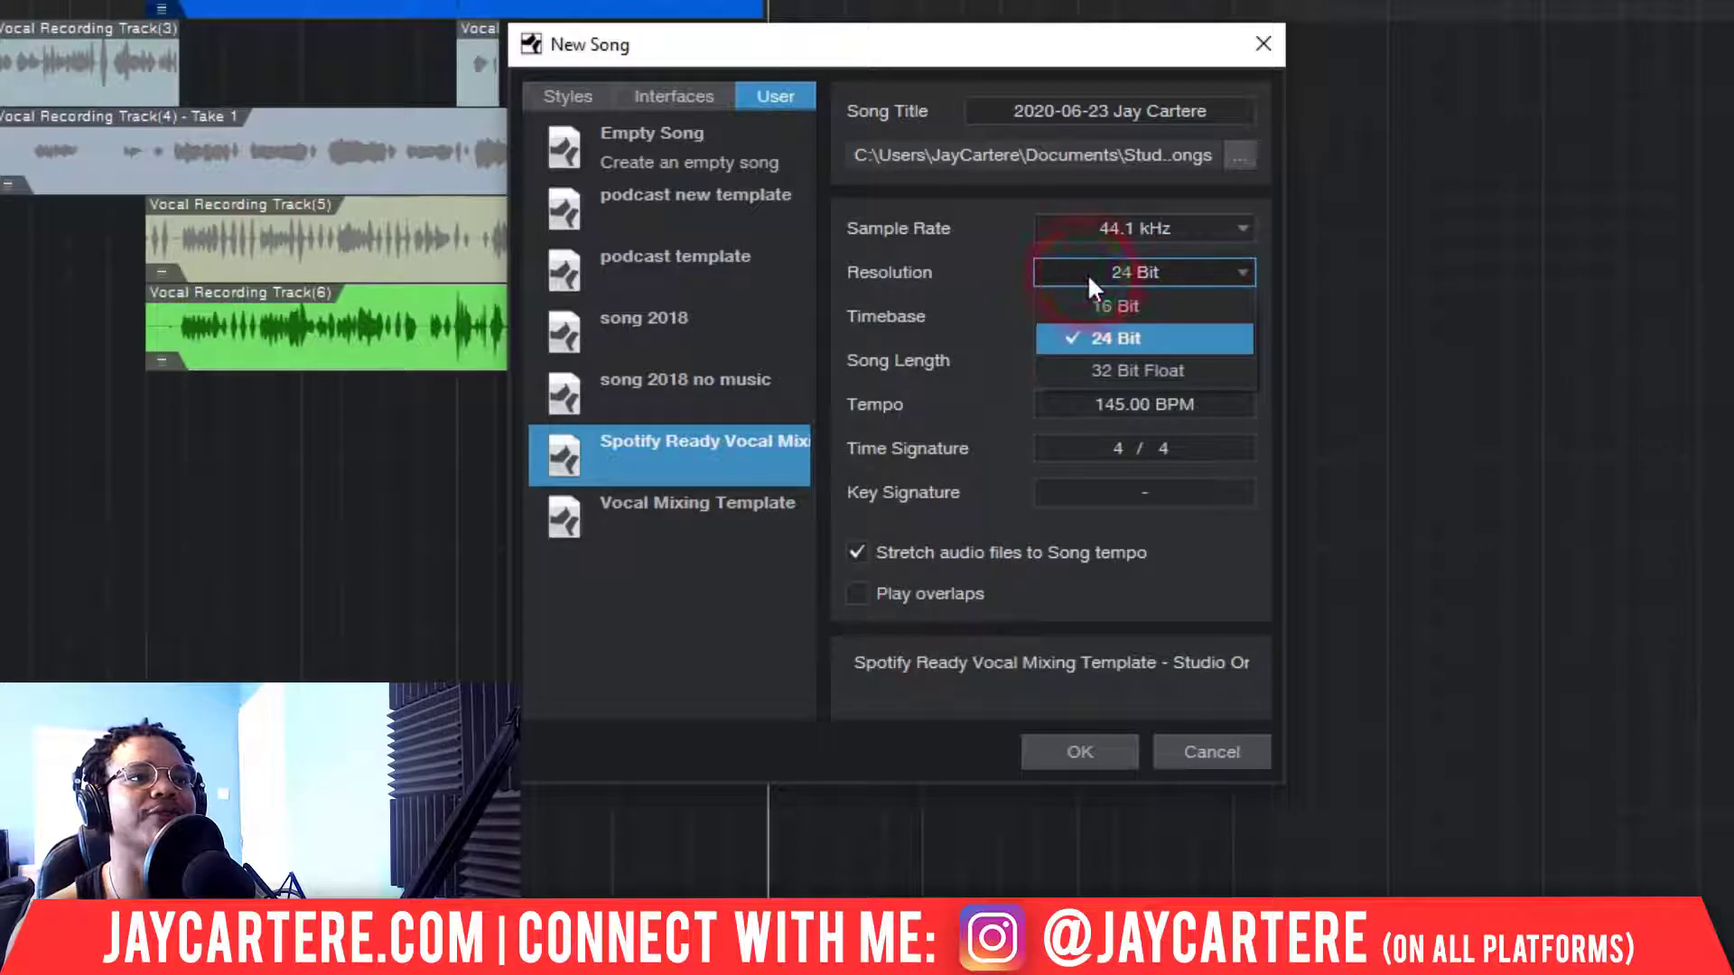
click(987, 292)
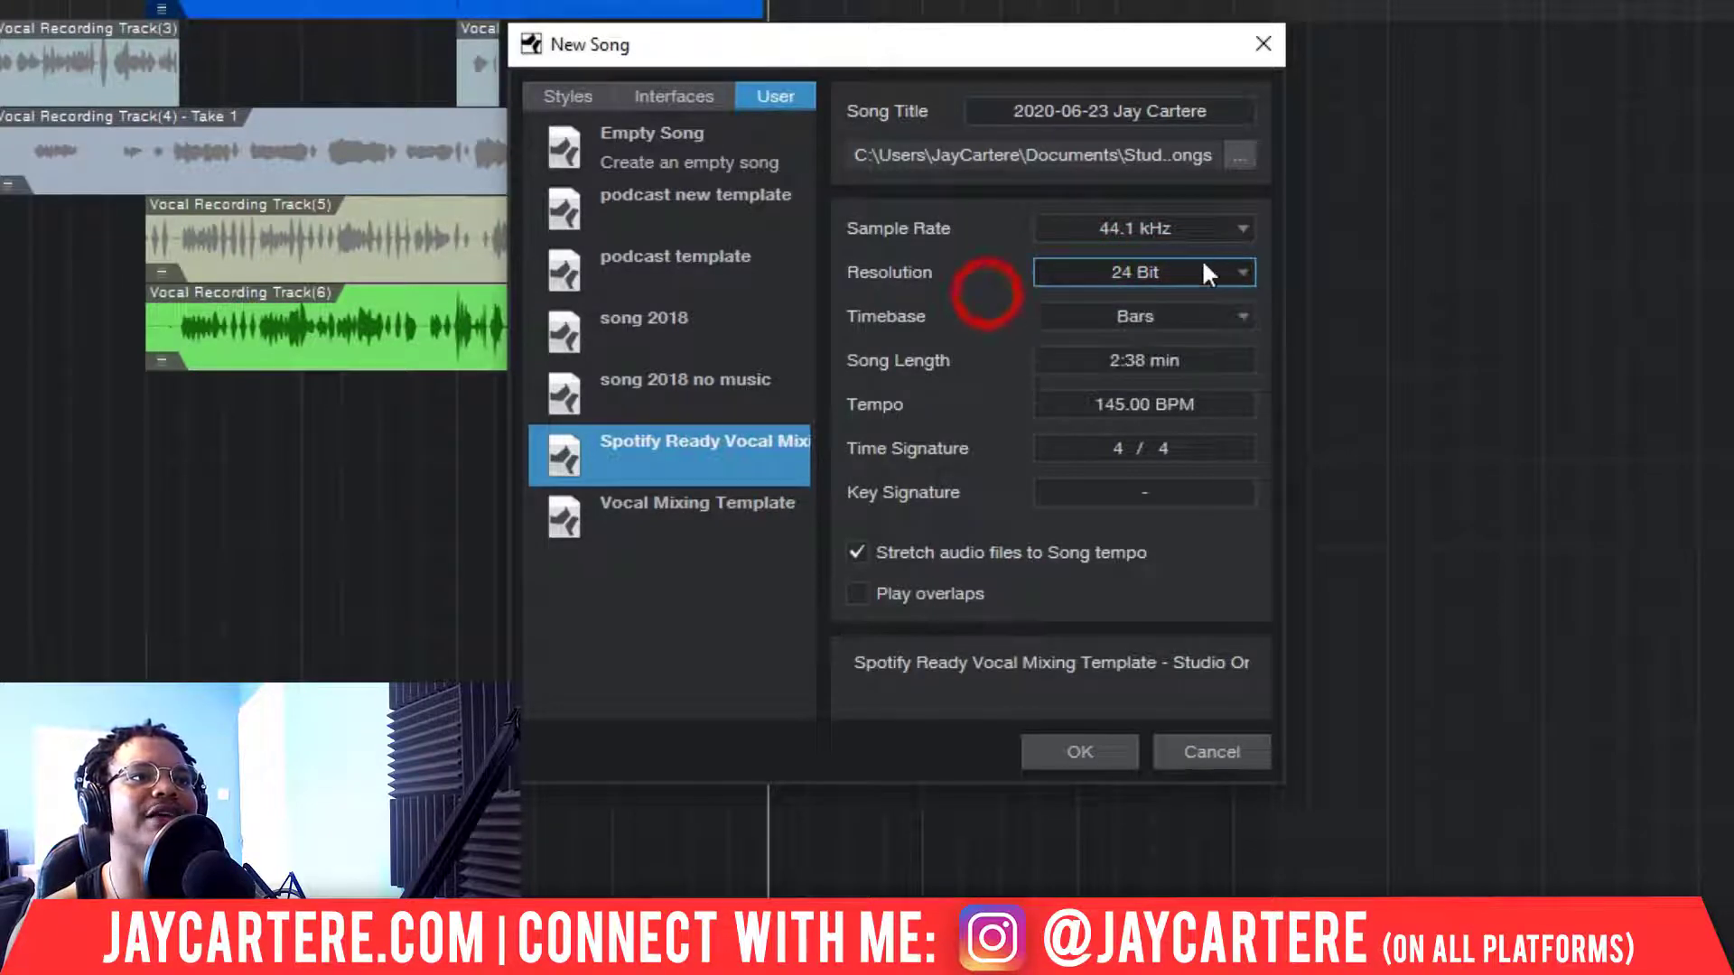
click(1048, 272)
click(954, 324)
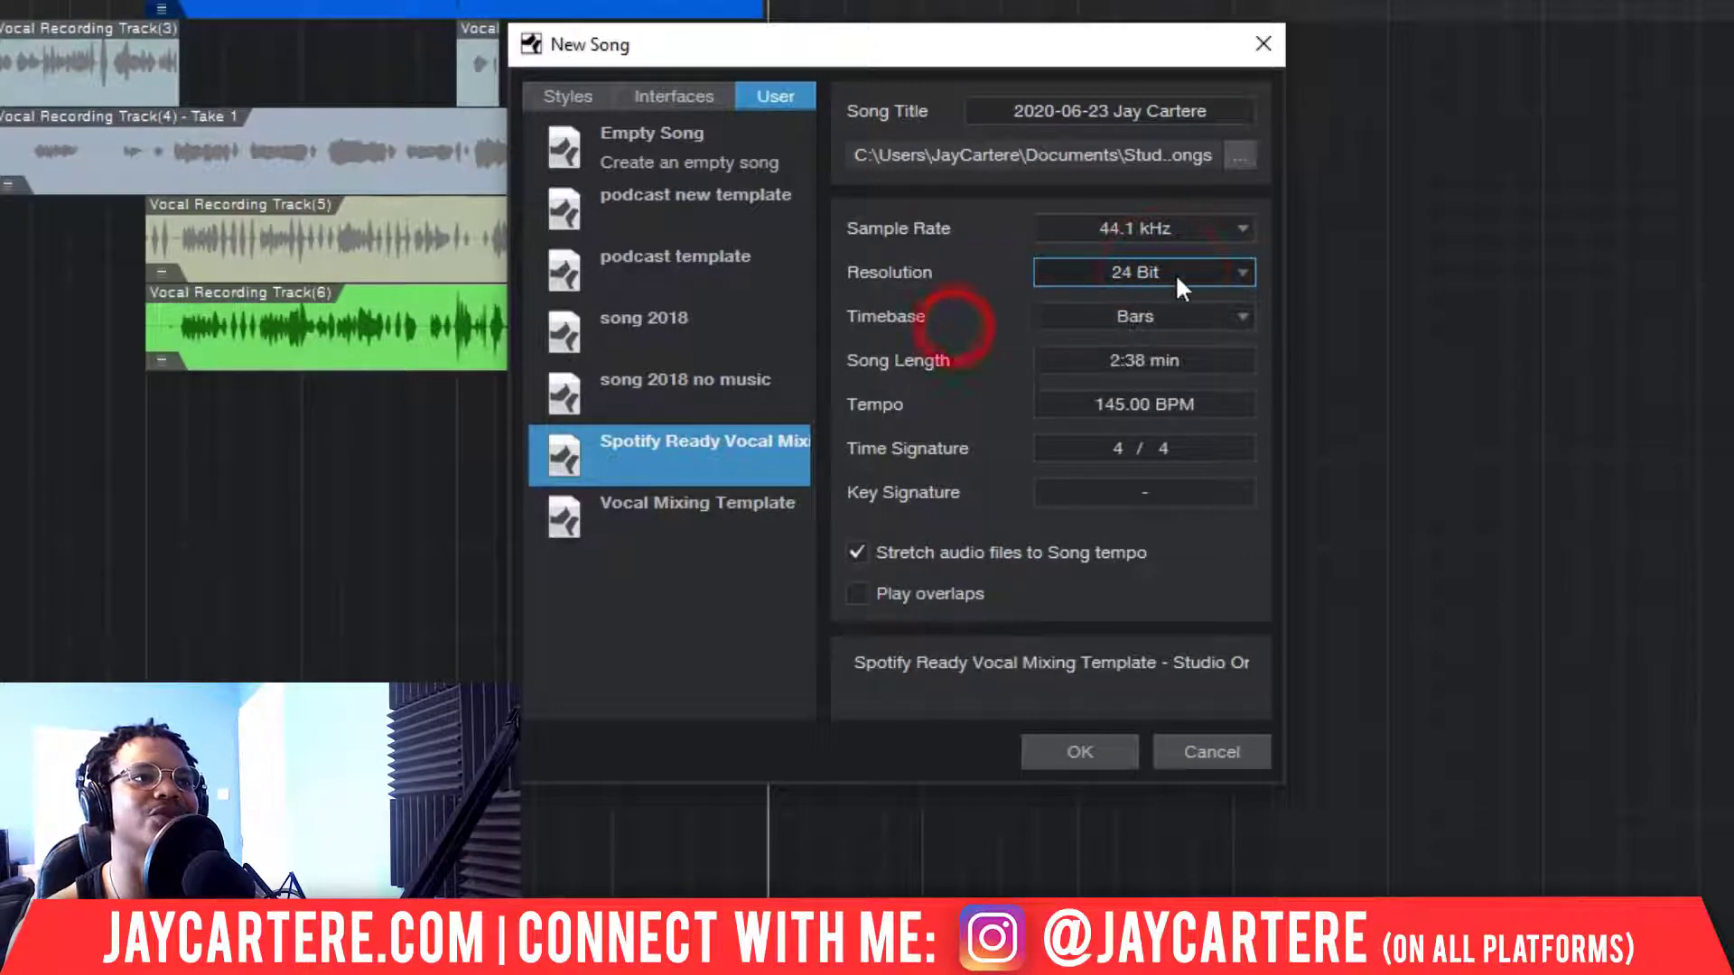
click(1175, 272)
click(973, 288)
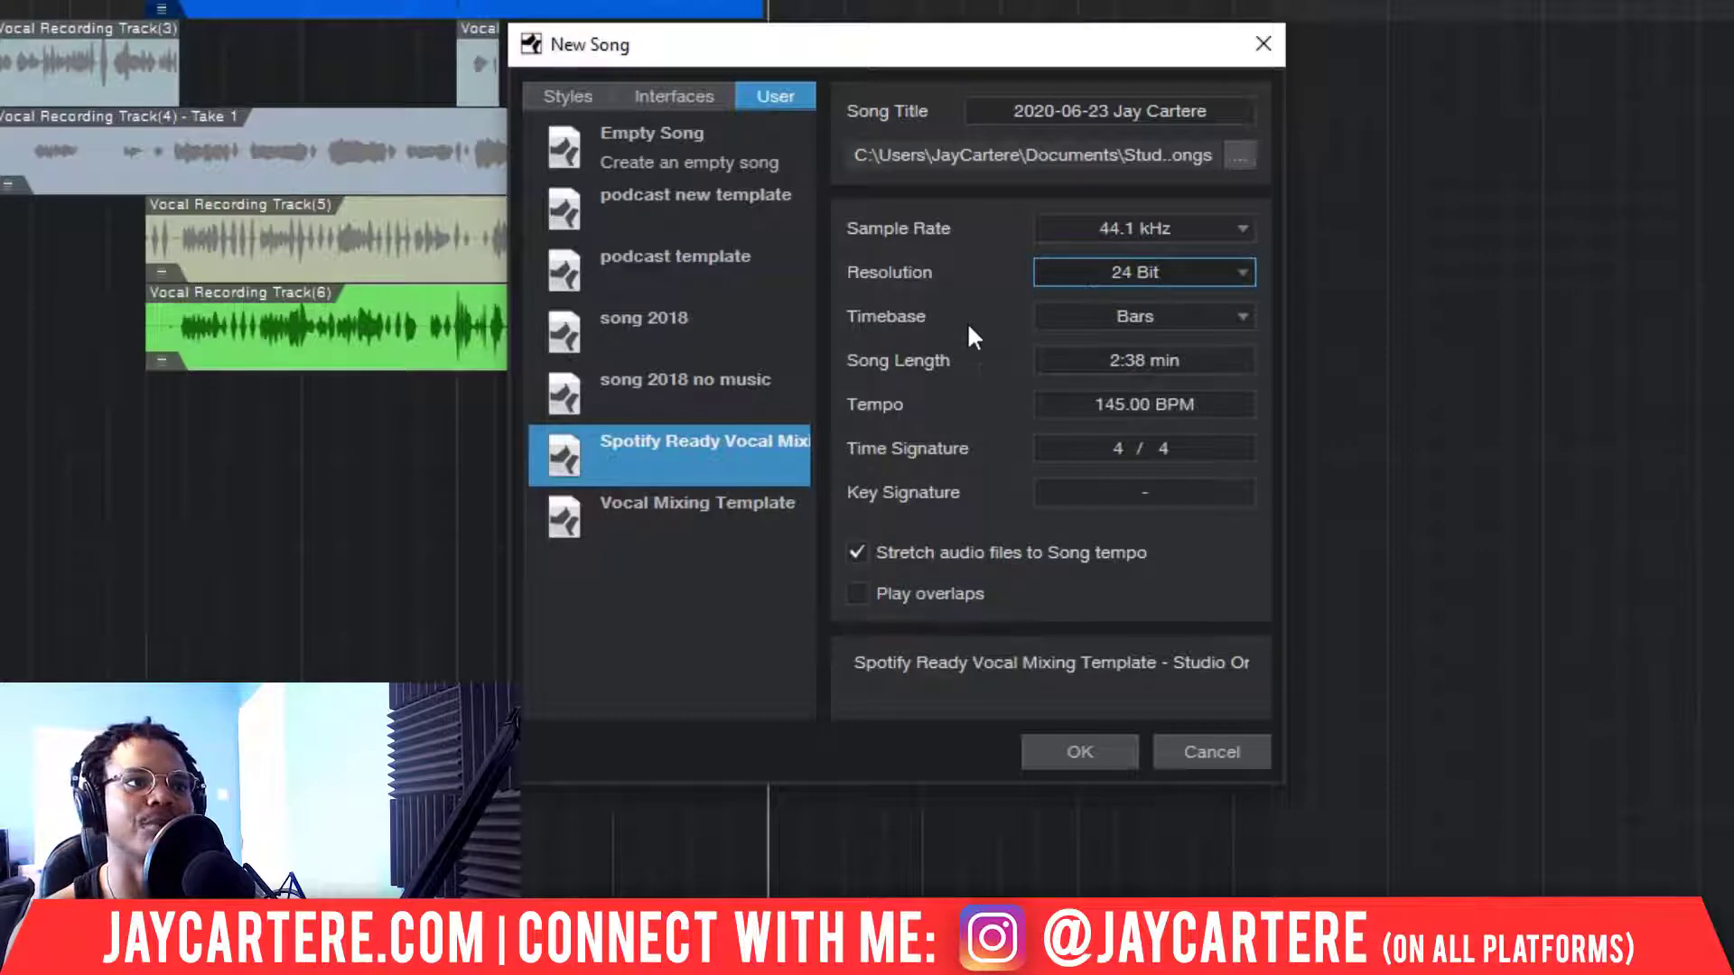
click(1232, 319)
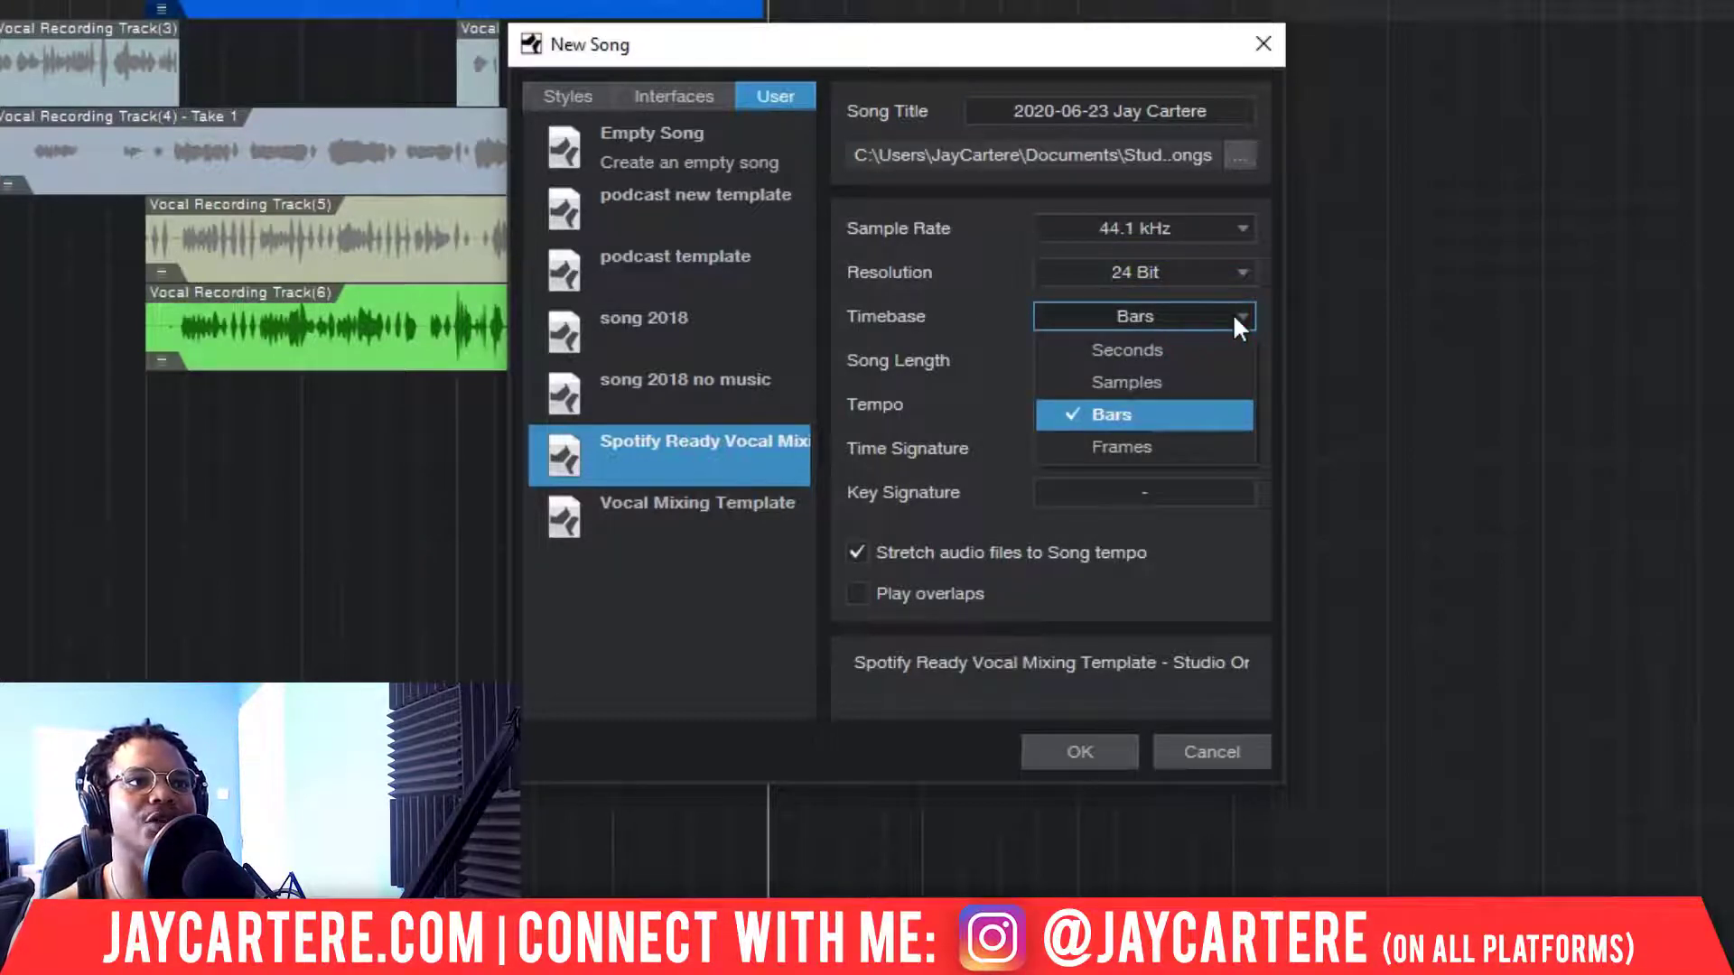
click(961, 300)
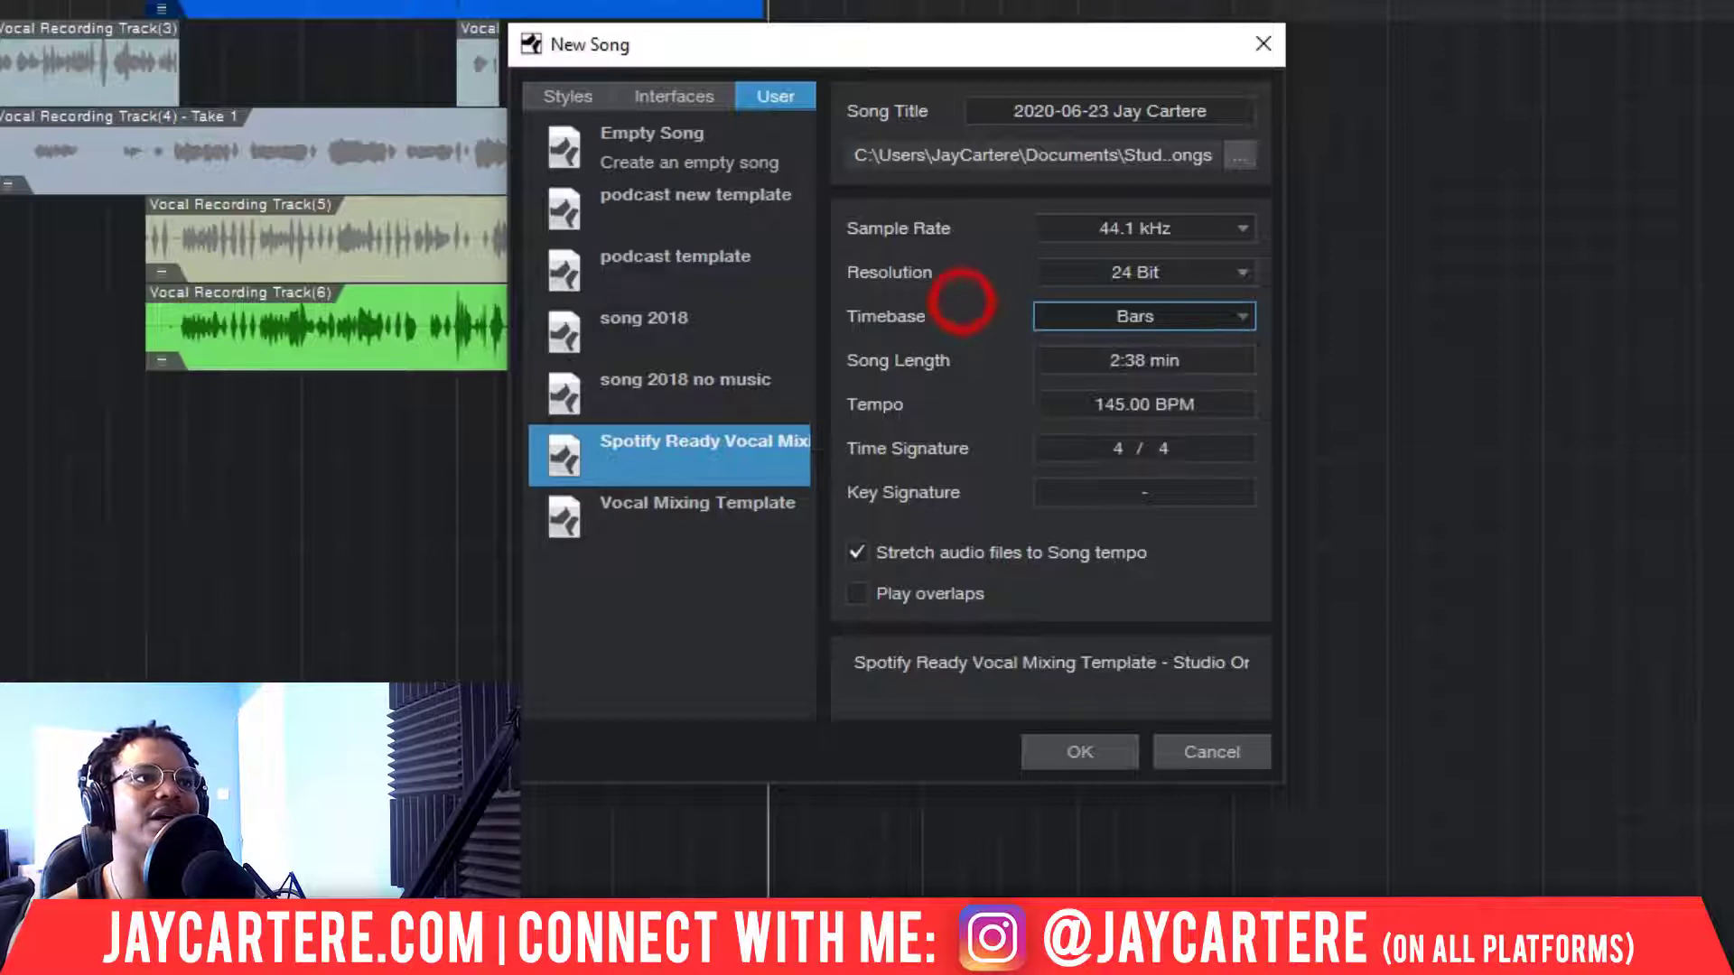
drag(1146, 52, 1163, 19)
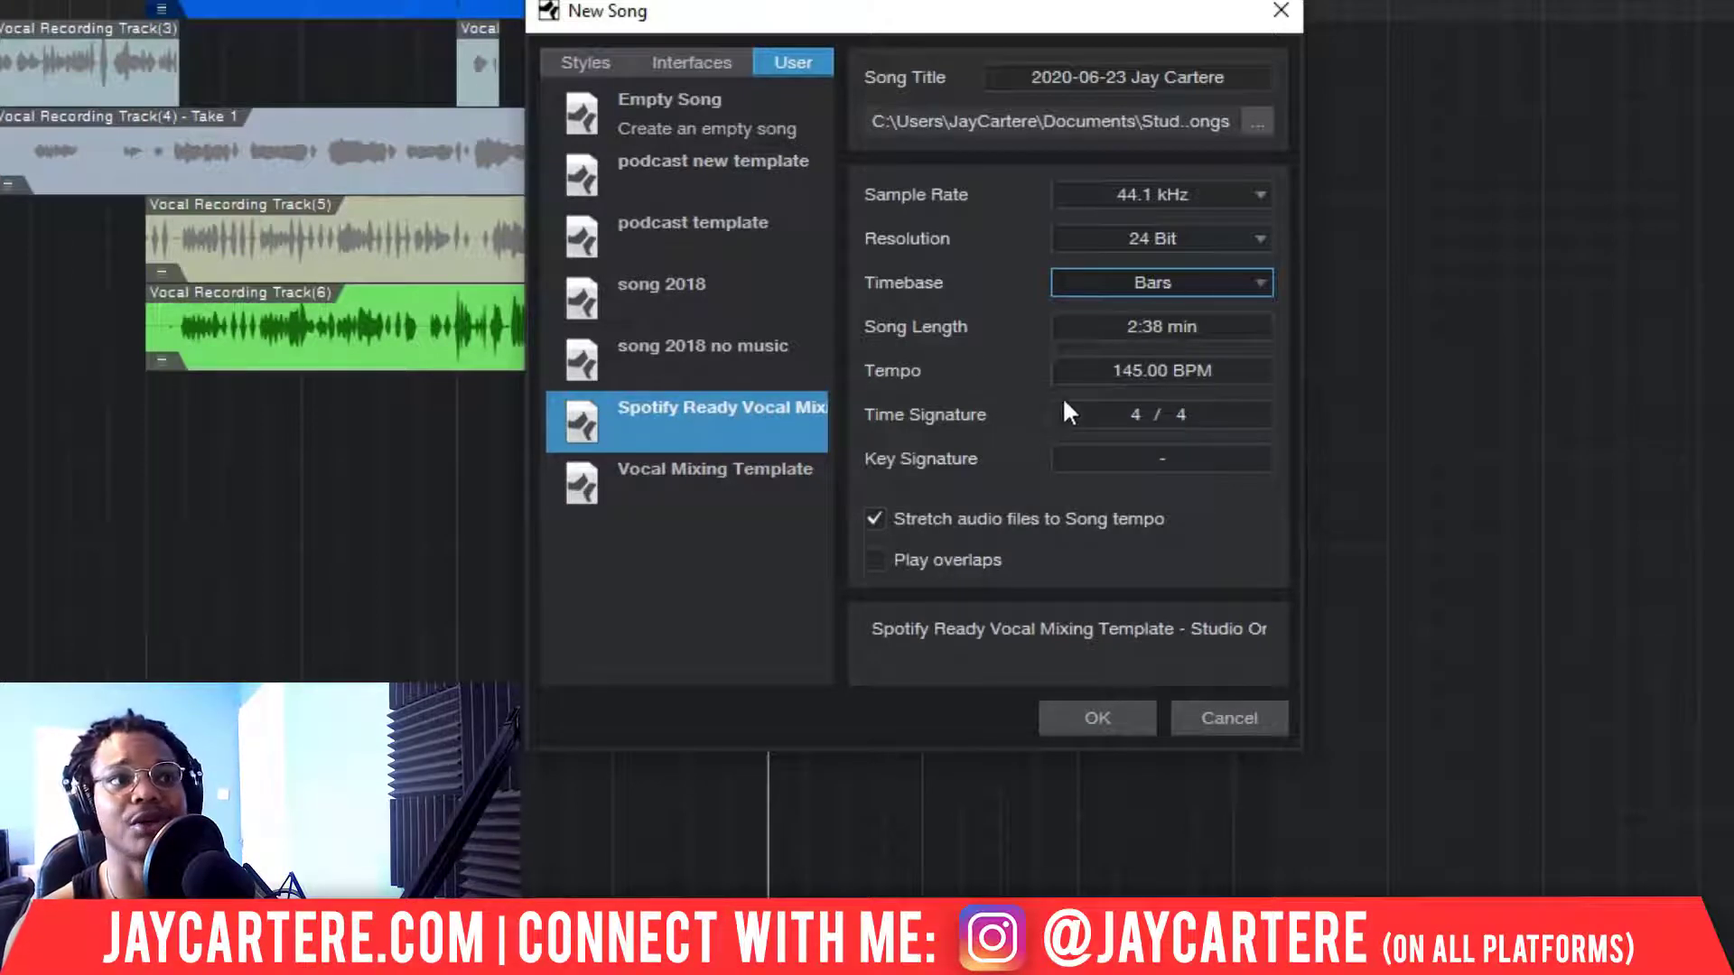
click(1158, 461)
click(1003, 417)
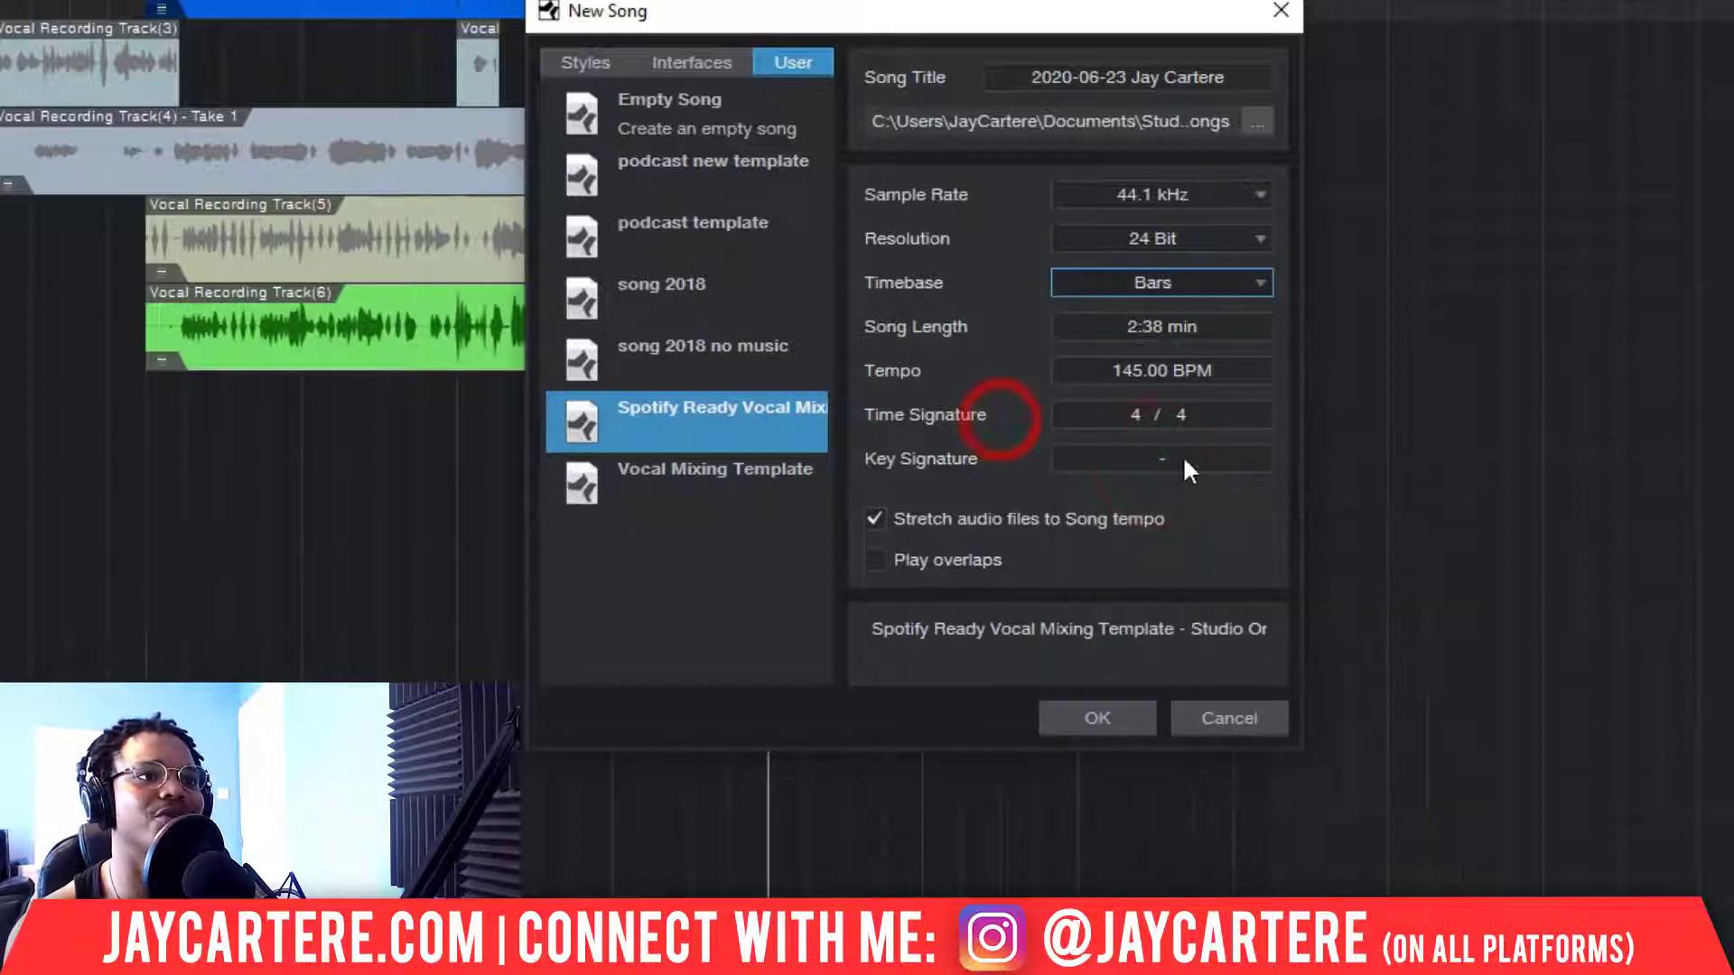
click(1165, 457)
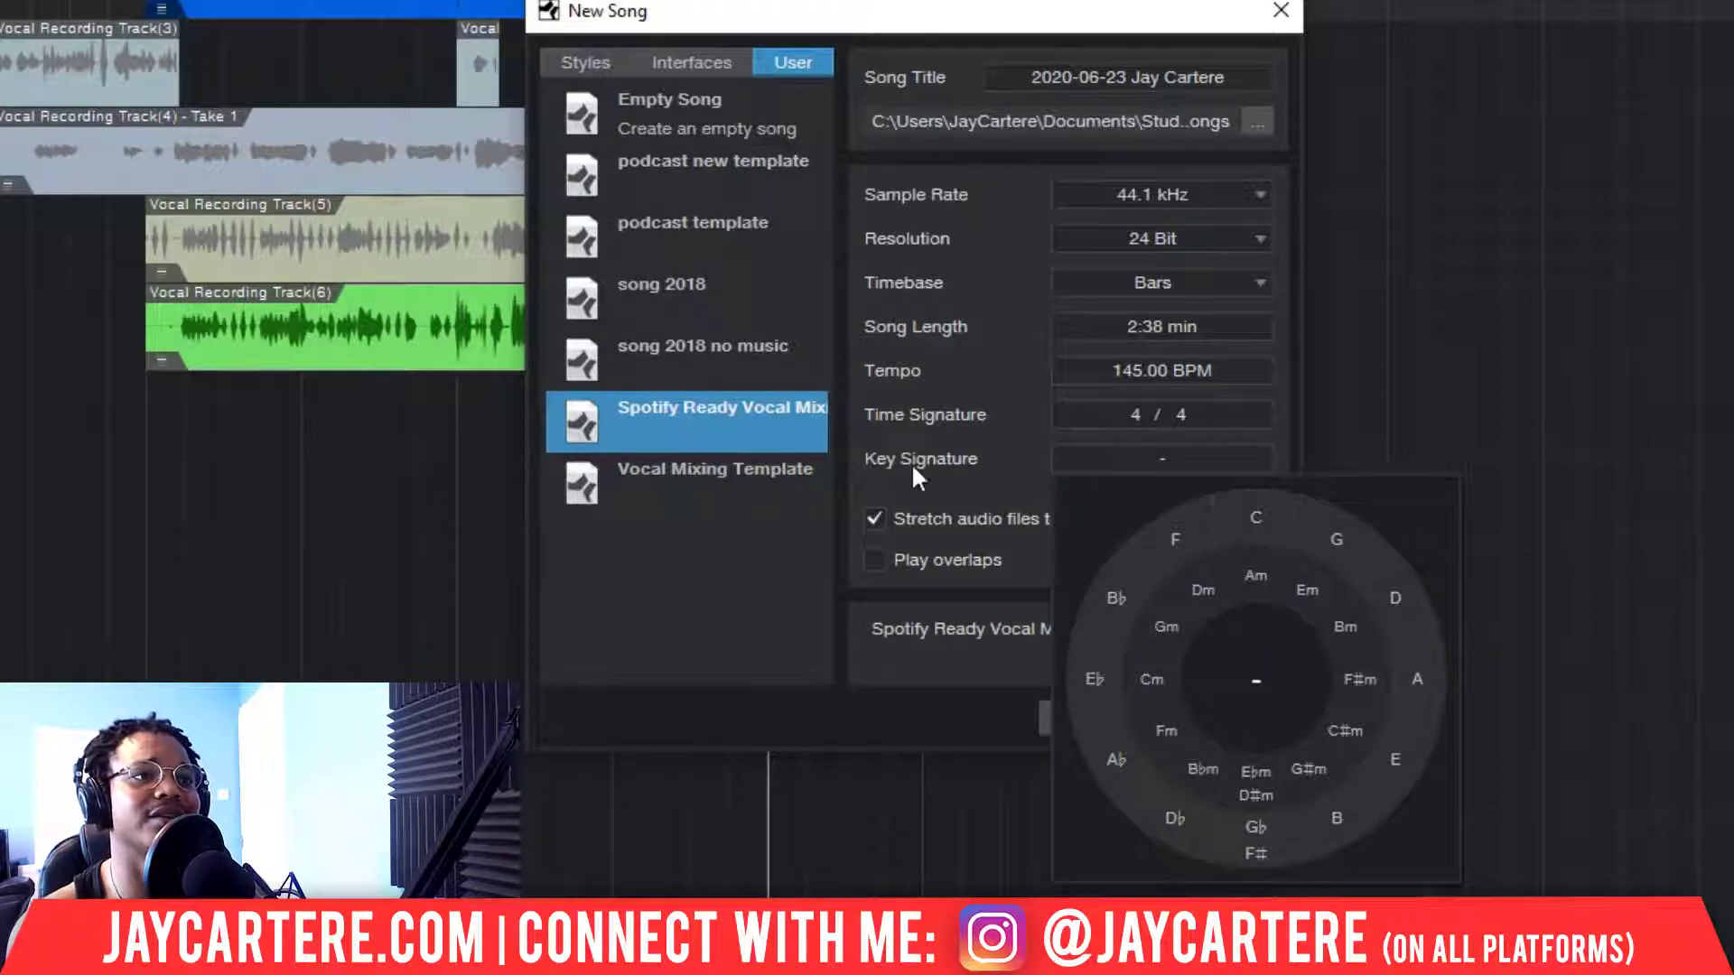
click(977, 455)
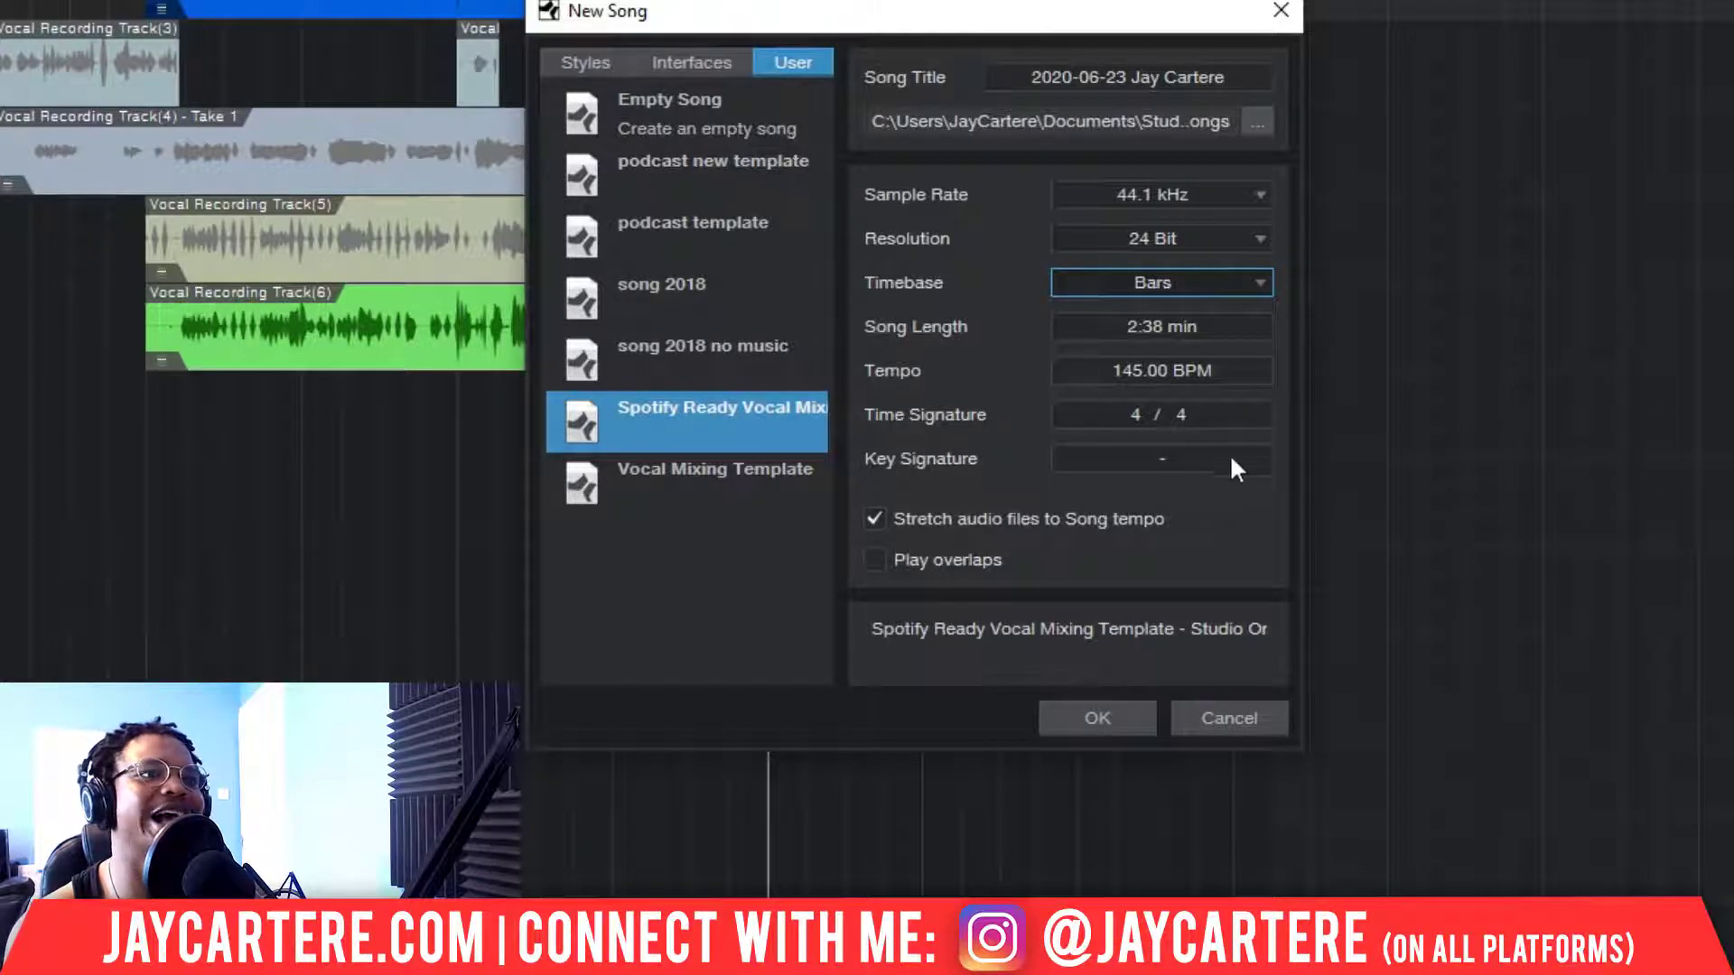
click(1166, 462)
click(949, 473)
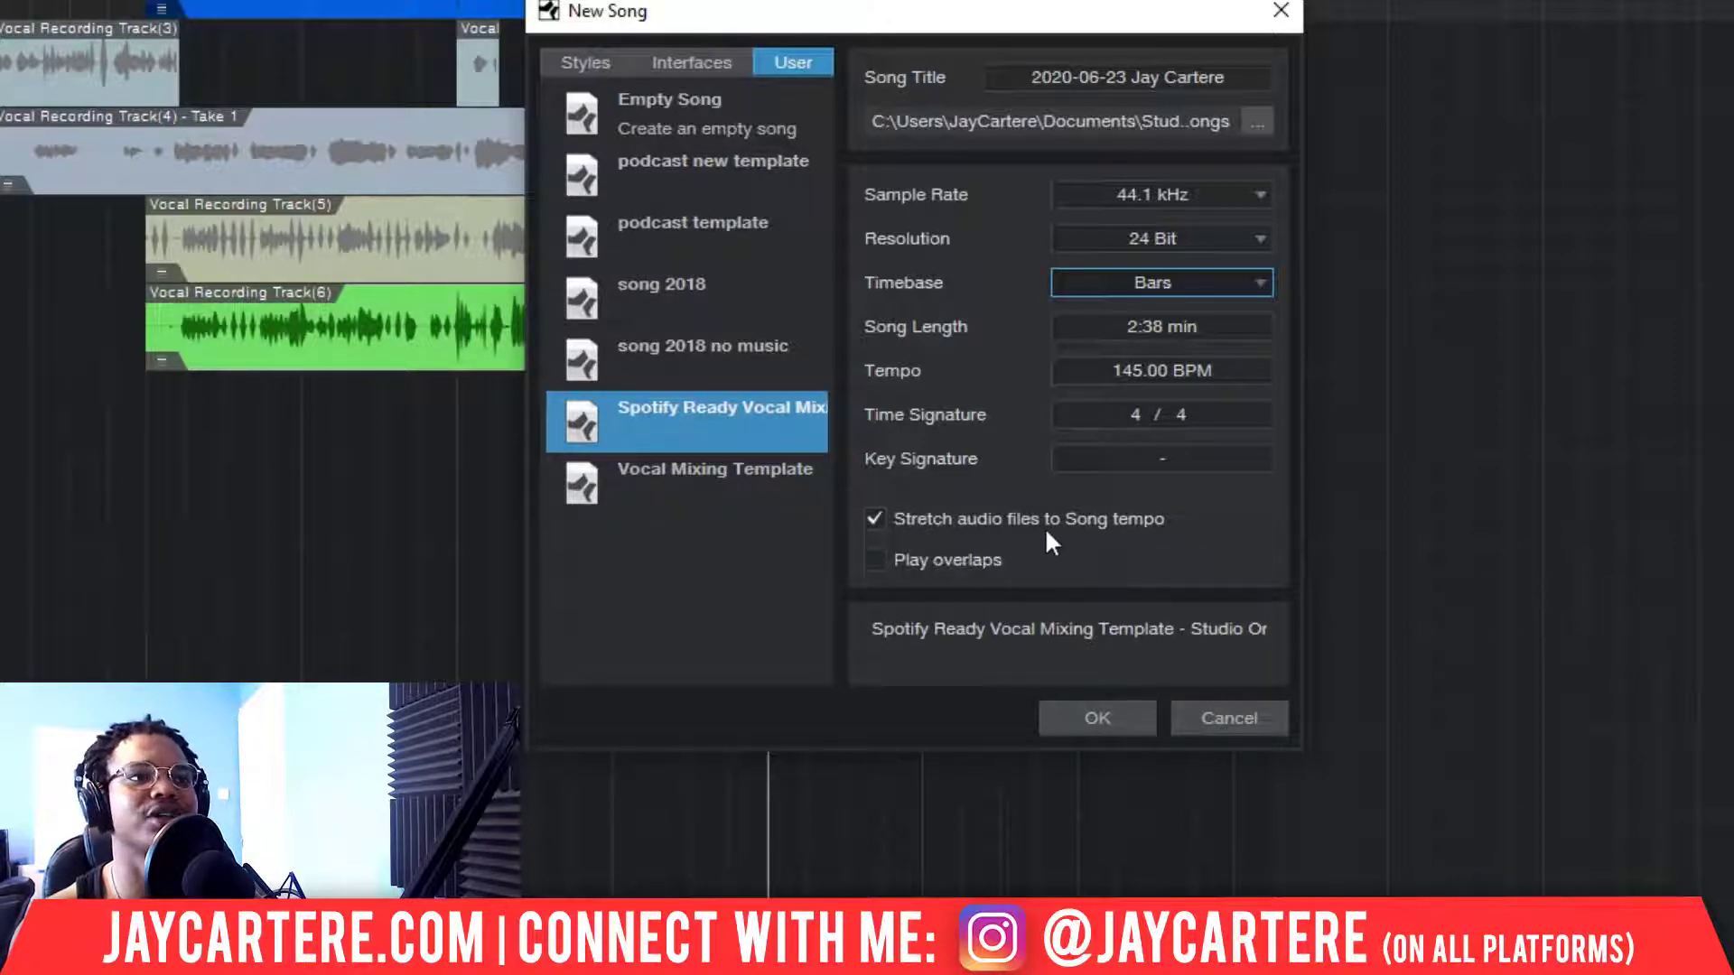
click(877, 517)
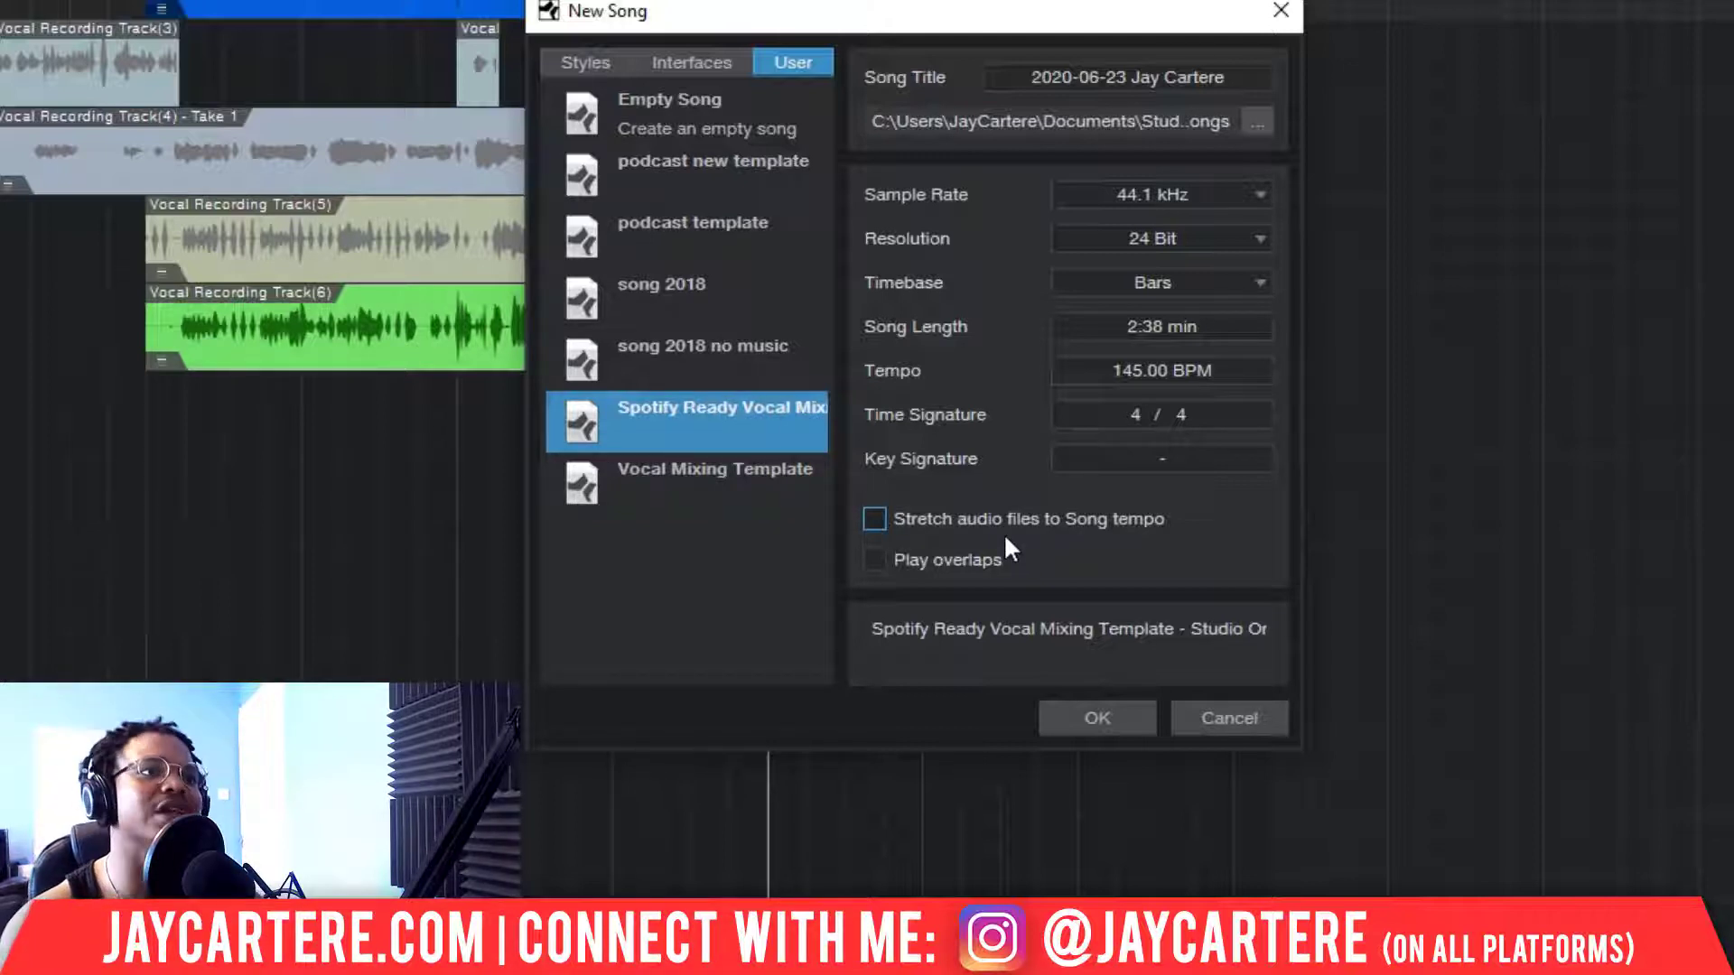
click(872, 514)
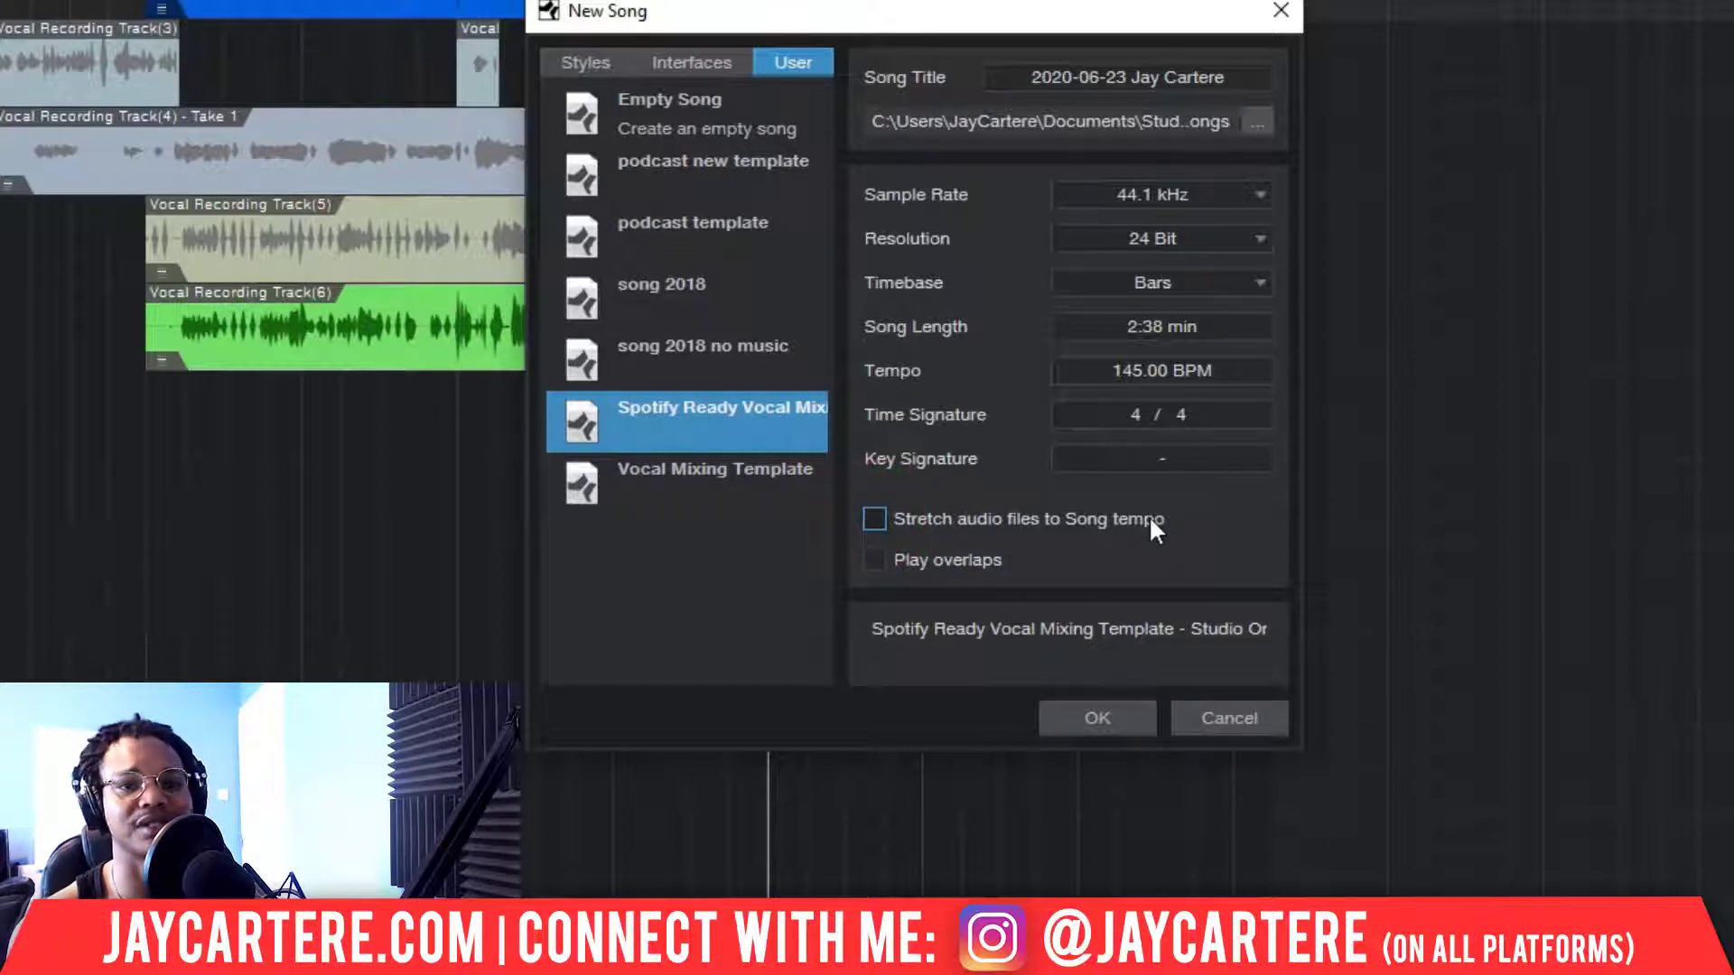
click(874, 516)
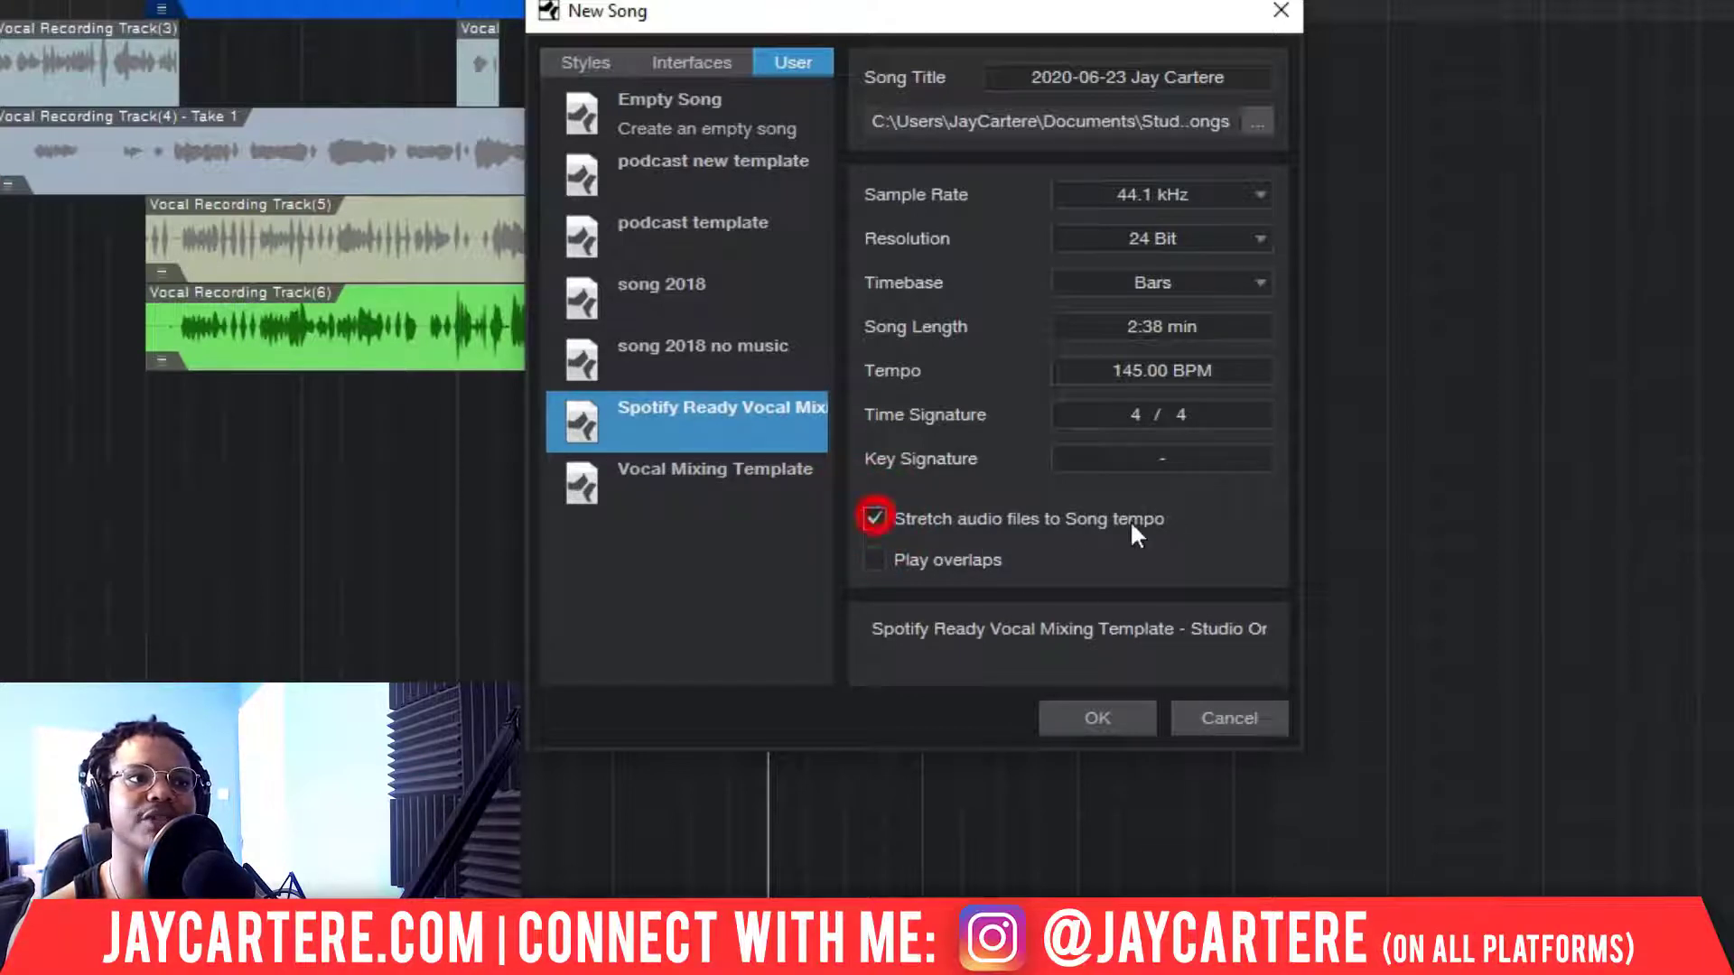